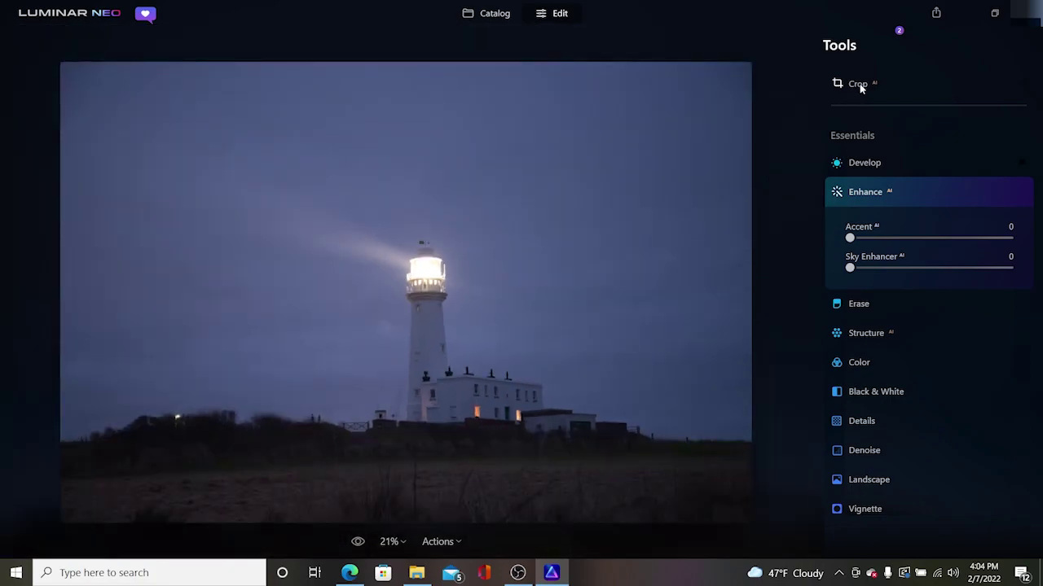
Try Crop AI and several aspect ratios, ending on the 8.5 : 11 portrait ratio
{"action": "left_click", "coordinate": [858, 85]}
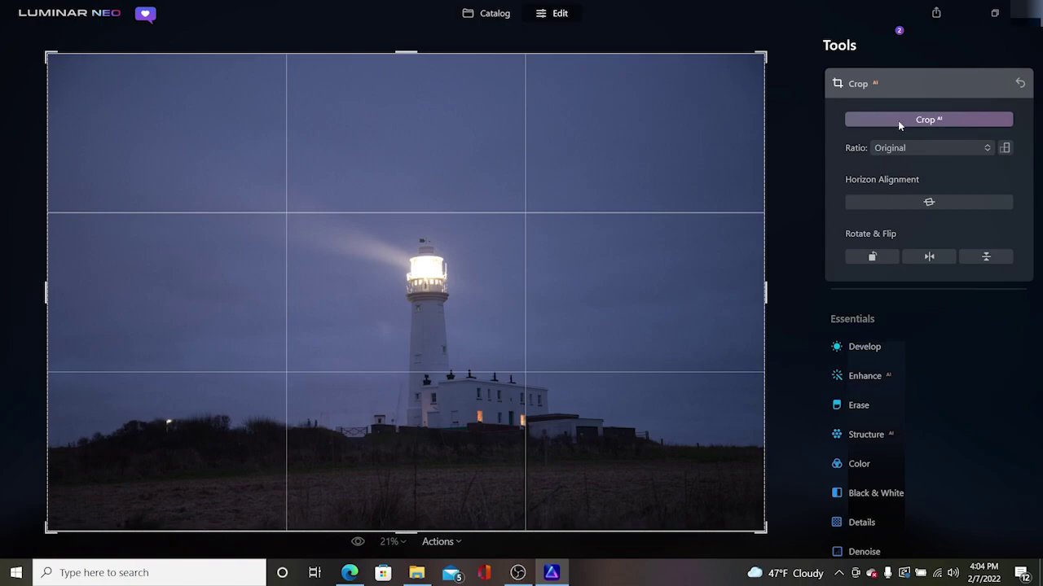
{"action": "left_click", "coordinate": [924, 121]}
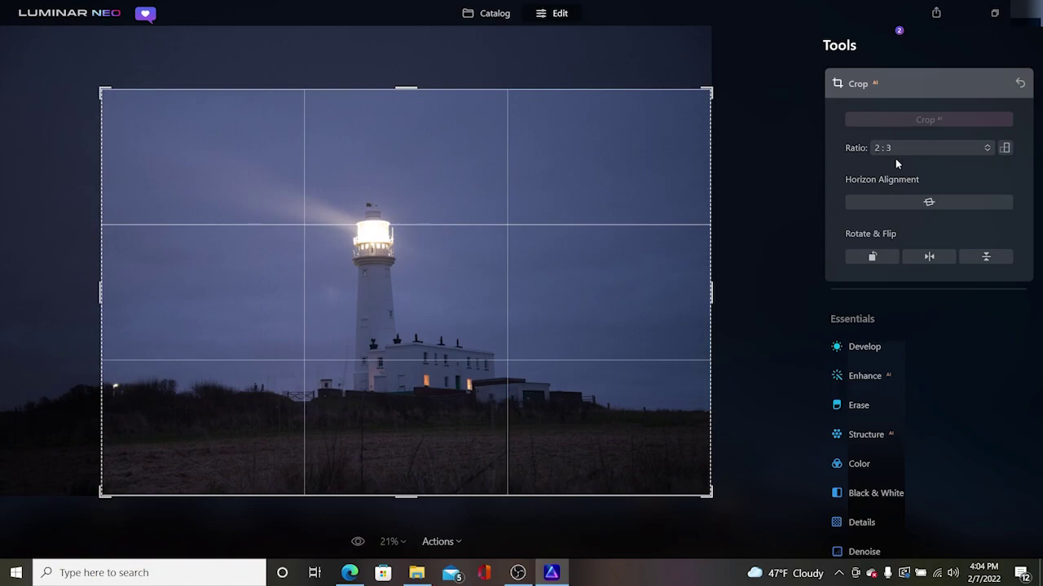
{"action": "left_click", "coordinate": [991, 149]}
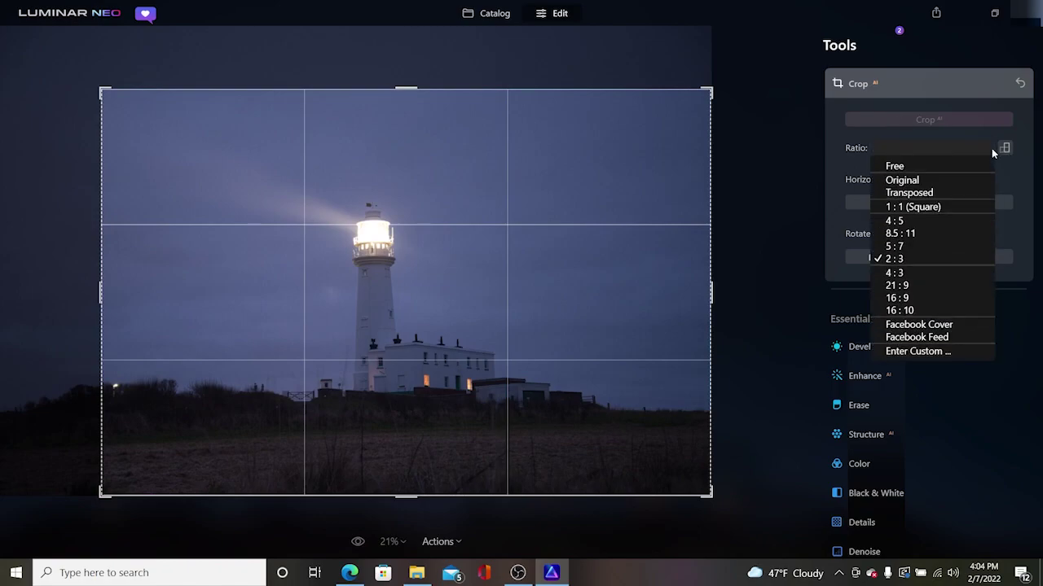
{"action": "left_click", "coordinate": [942, 182]}
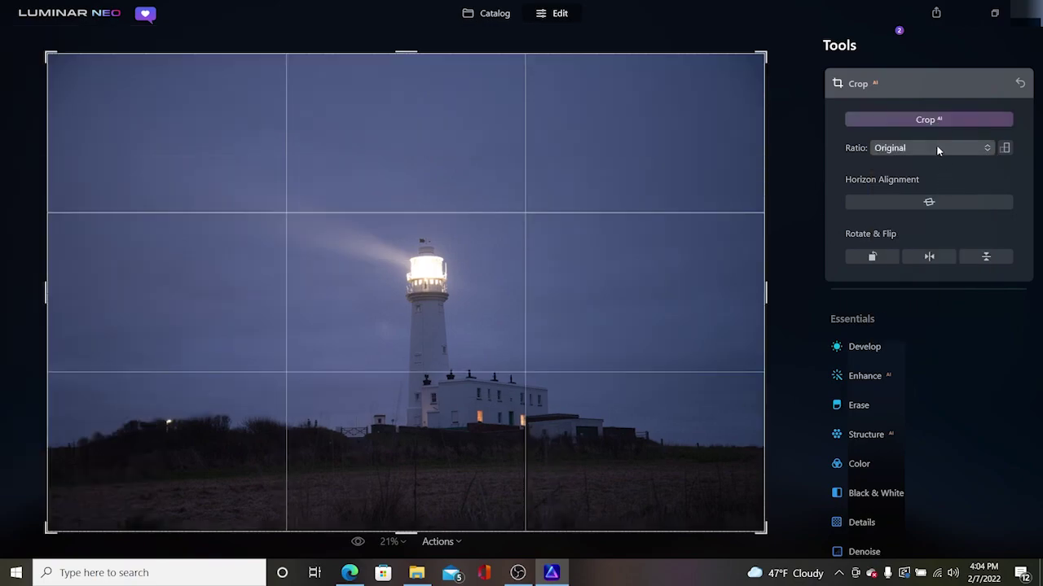
{"action": "left_click", "coordinate": [936, 147]}
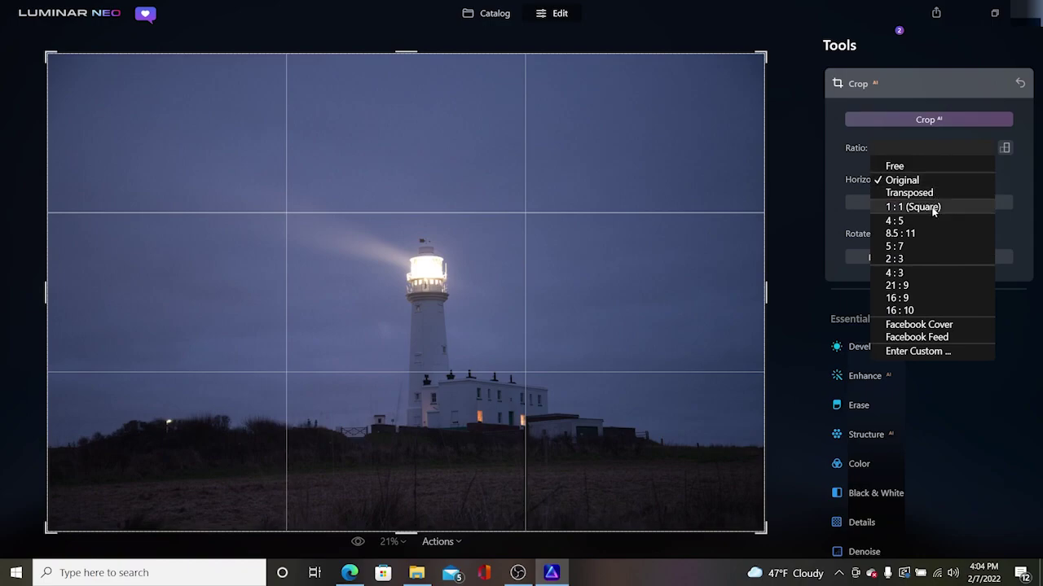
{"action": "left_click", "coordinate": [932, 193]}
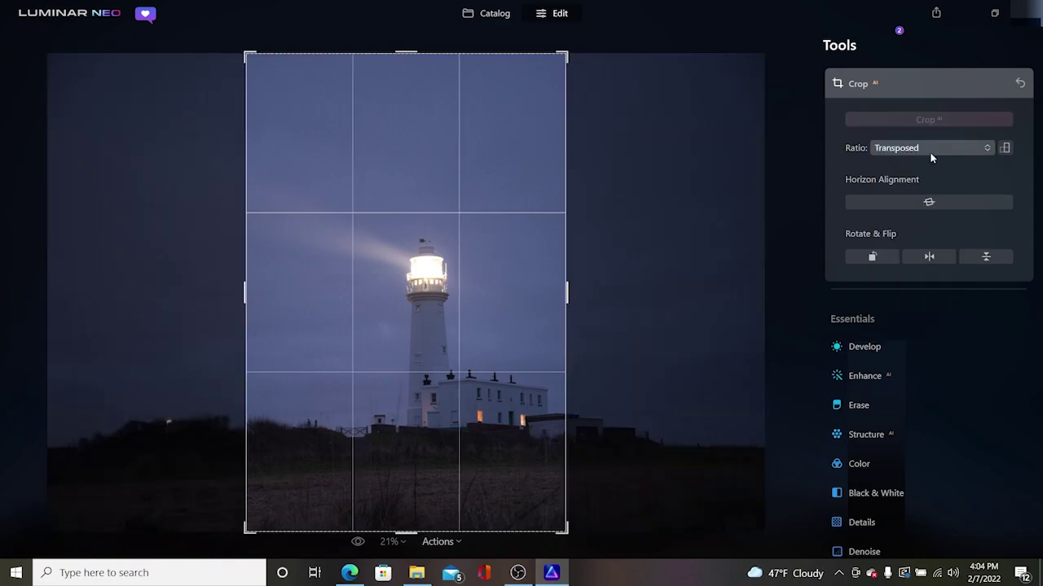
{"action": "left_click", "coordinate": [931, 149]}
{"action": "left_click", "coordinate": [923, 232]}
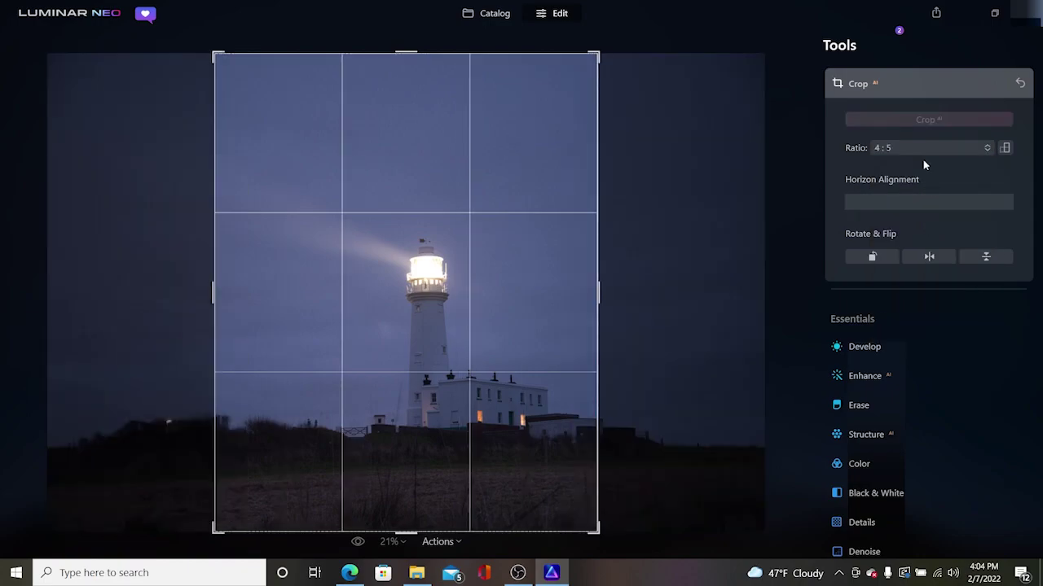
{"action": "left_click", "coordinate": [924, 157]}
{"action": "left_click", "coordinate": [929, 228]}
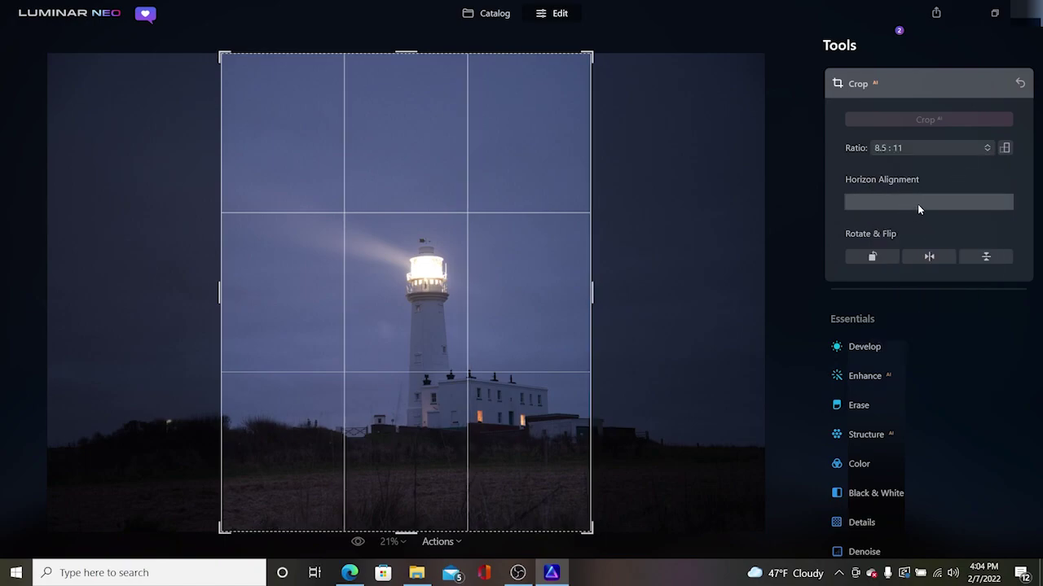
Test horizon alignment, quarter-turn rotations and flips, then reset the crop to the original full frame
{"action": "left_click", "coordinate": [918, 205]}
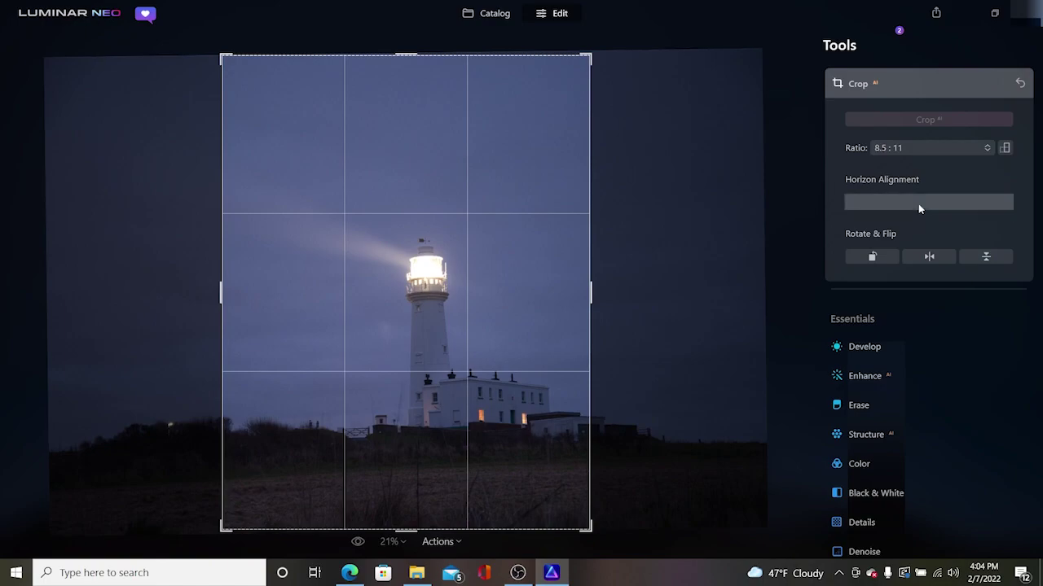
{"action": "left_click", "coordinate": [872, 257]}
{"action": "left_click", "coordinate": [873, 258]}
{"action": "left_click", "coordinate": [872, 257]}
{"action": "left_click", "coordinate": [872, 258]}
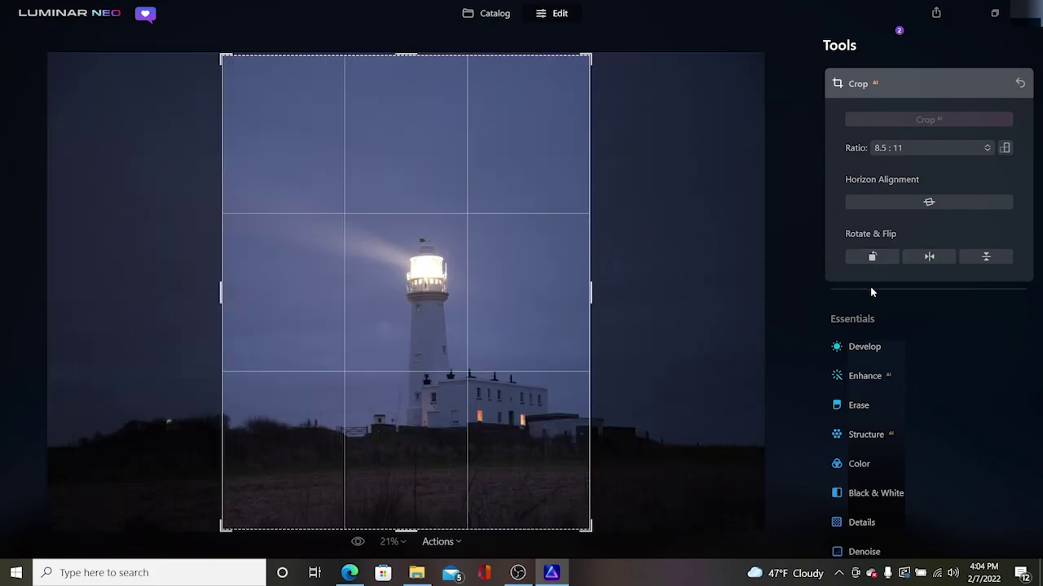
{"action": "left_click", "coordinate": [932, 259]}
{"action": "left_click", "coordinate": [931, 259]}
{"action": "left_click", "coordinate": [932, 259]}
{"action": "left_click", "coordinate": [994, 259]}
{"action": "left_click", "coordinate": [994, 259]}
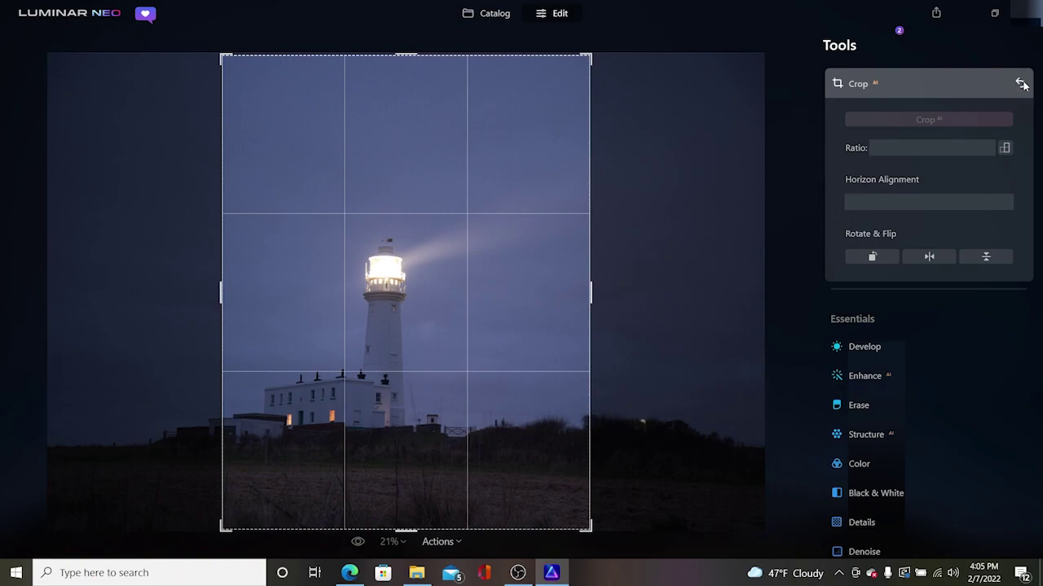
{"action": "left_click", "coordinate": [1021, 84]}
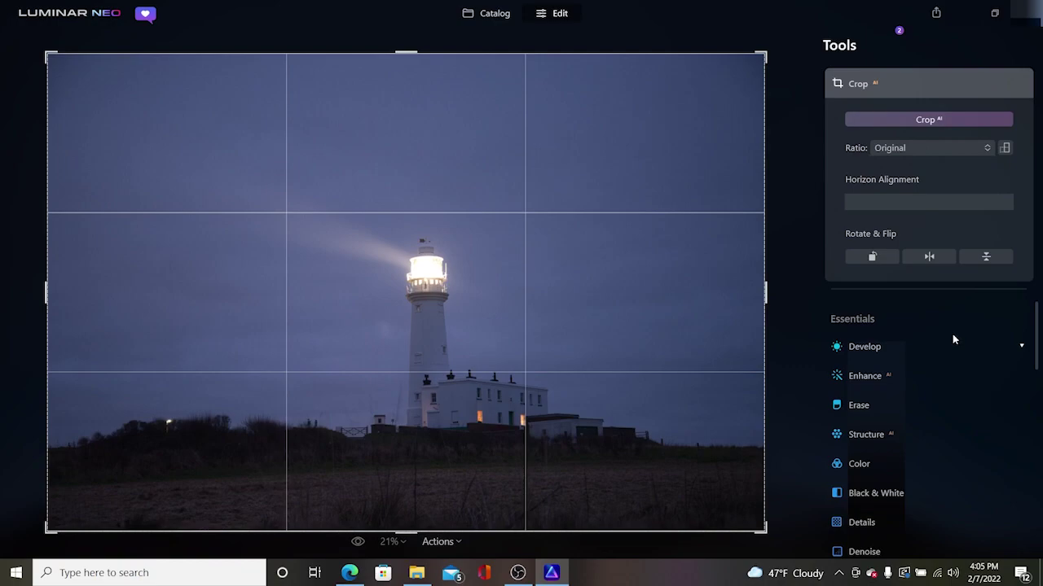
Expand the Enhance AI tool from Develop, with Accent and Sky Enhancer still at 0
{"action": "left_click", "coordinate": [863, 347]}
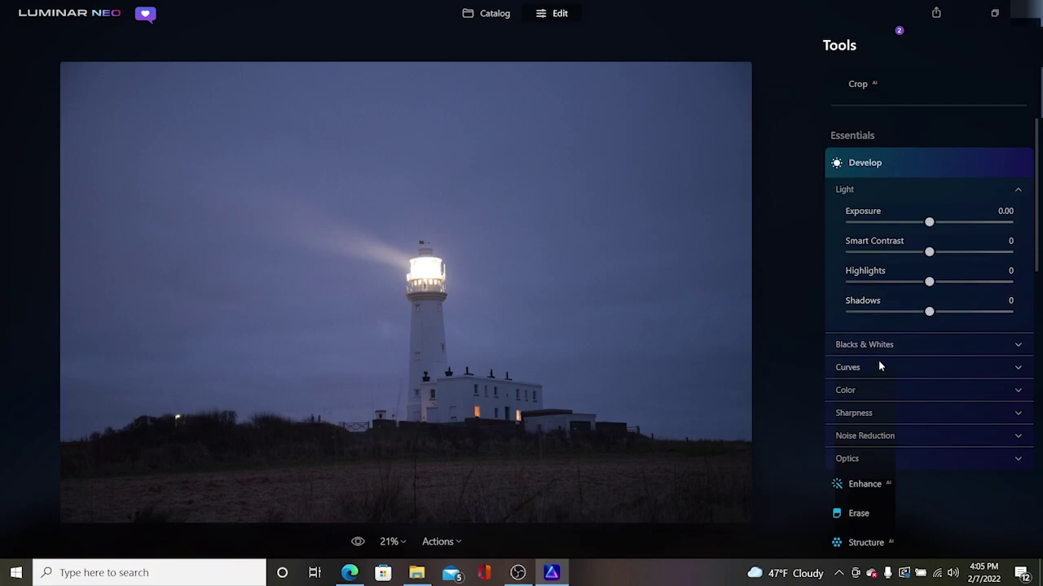
{"action": "left_click", "coordinate": [910, 380]}
{"action": "scroll", "coordinate": [821, 234], "scroll_direction": "down", "scroll_amount": 3}
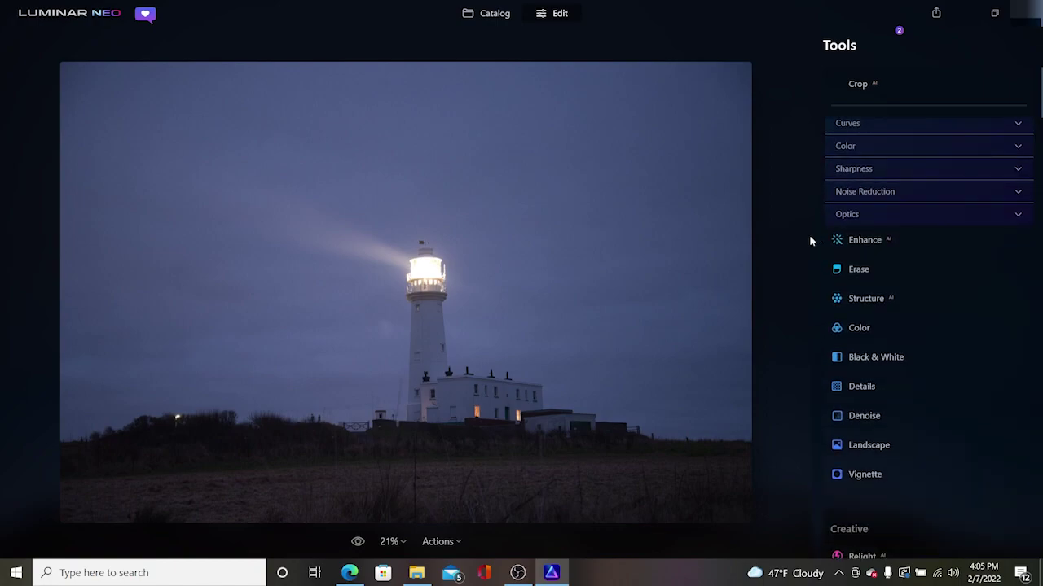
{"action": "left_click", "coordinate": [862, 241]}
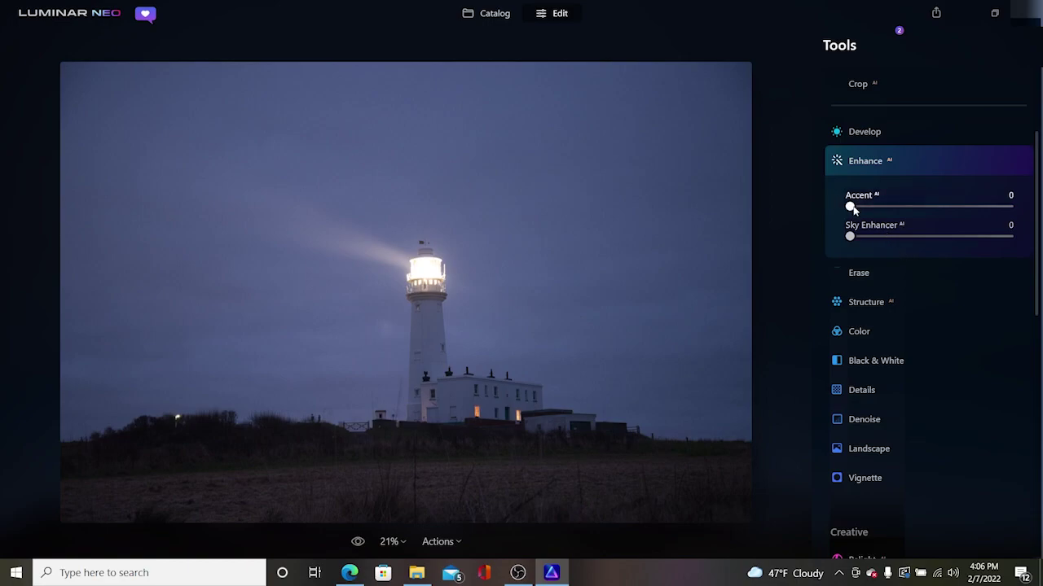
Set Enhance AI Accent to 100 and Sky Enhancer to 99
{"action": "left_click_drag", "start_coordinate": [853, 209], "coordinate": [1040, 219]}
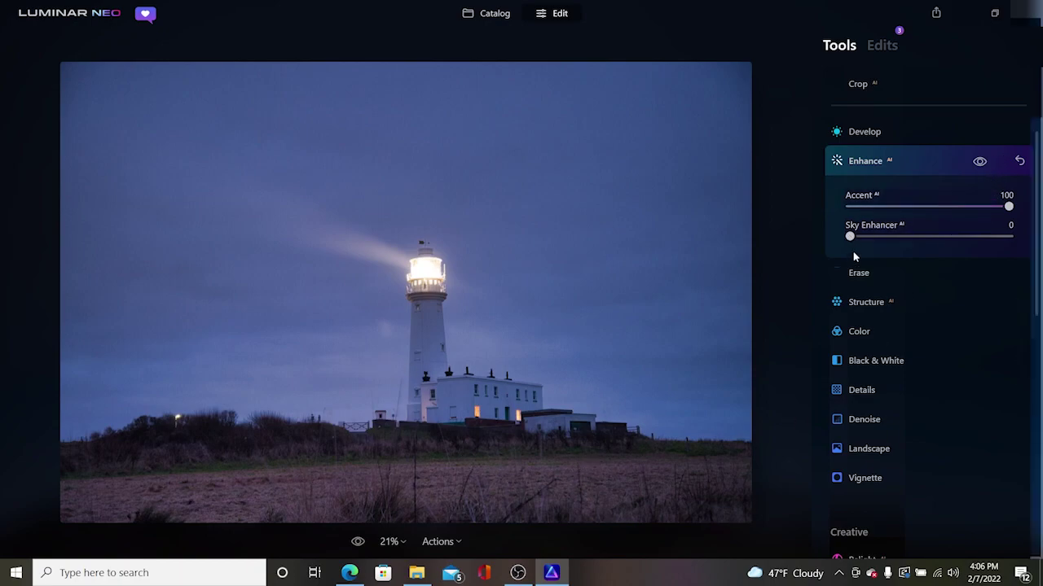
{"action": "left_click_drag", "start_coordinate": [849, 238], "coordinate": [1007, 252]}
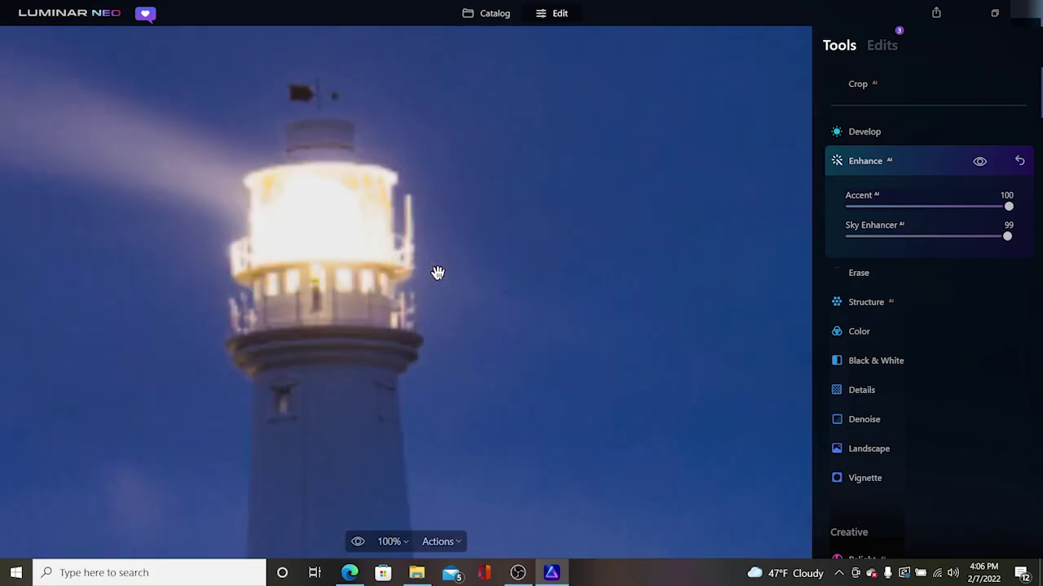
Inspect the lamp at 100%, compare Enhance on and off, and bring up the Erase tool
{"action": "left_click", "coordinate": [435, 273]}
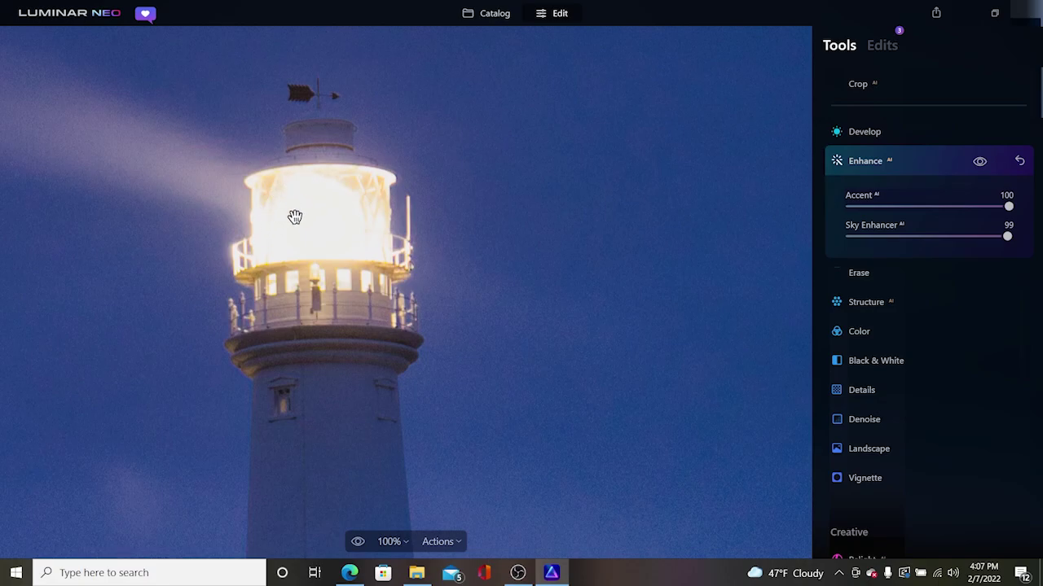
{"action": "left_click", "coordinate": [513, 251]}
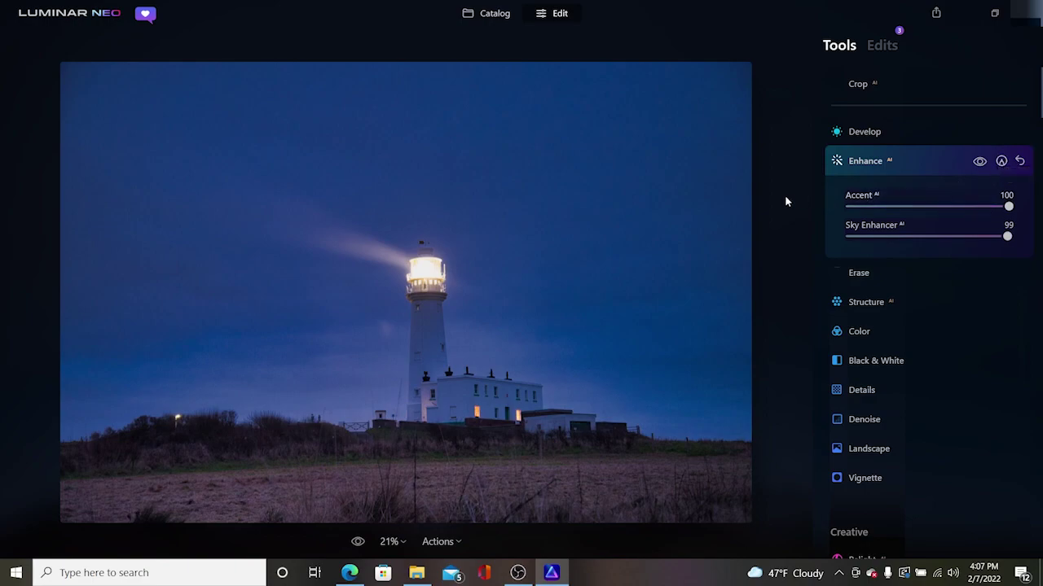
{"action": "left_click", "coordinate": [980, 161]}
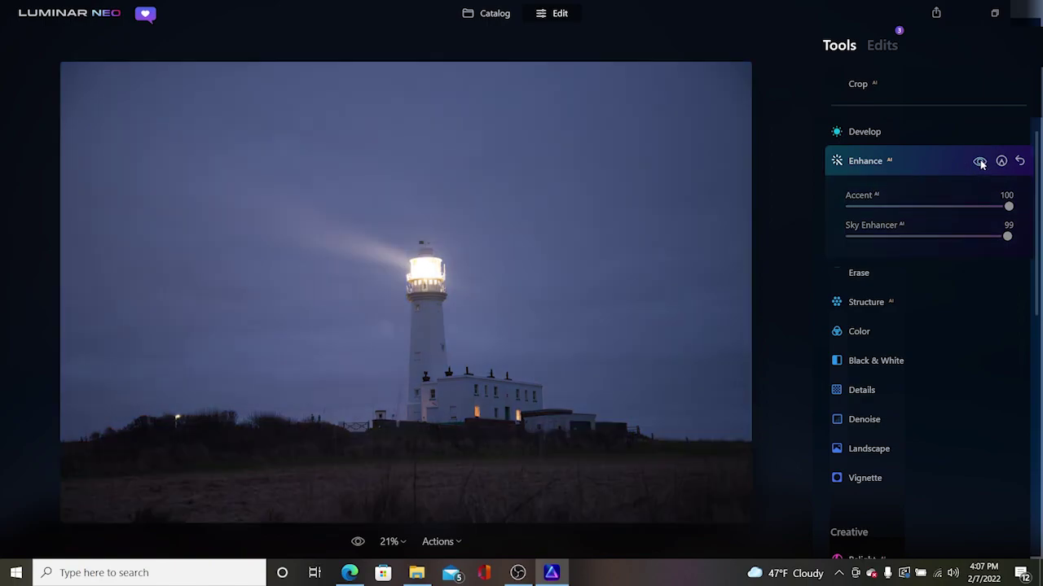
{"action": "left_click", "coordinate": [980, 161]}
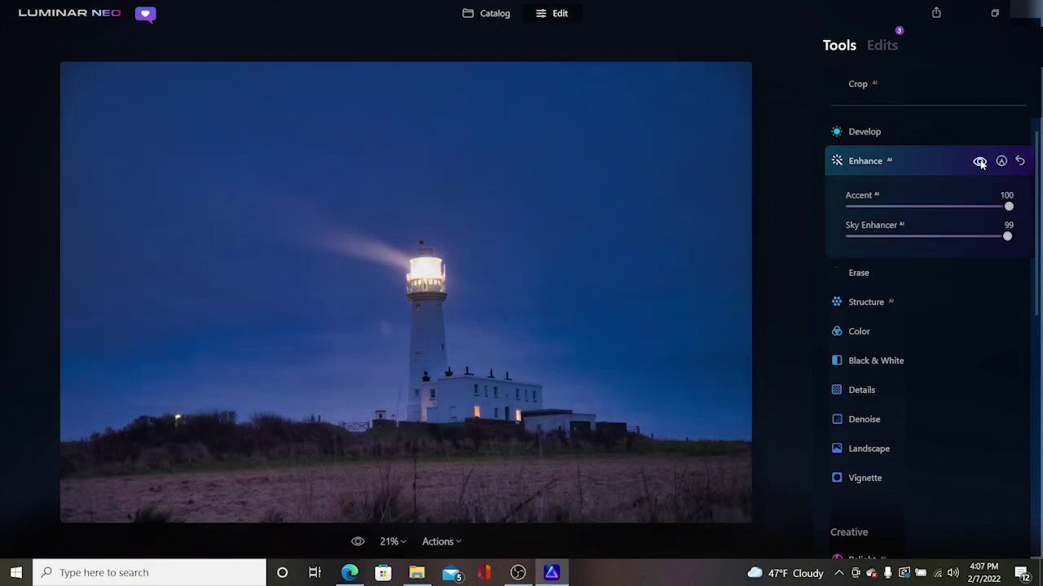
{"action": "left_click", "coordinate": [980, 161]}
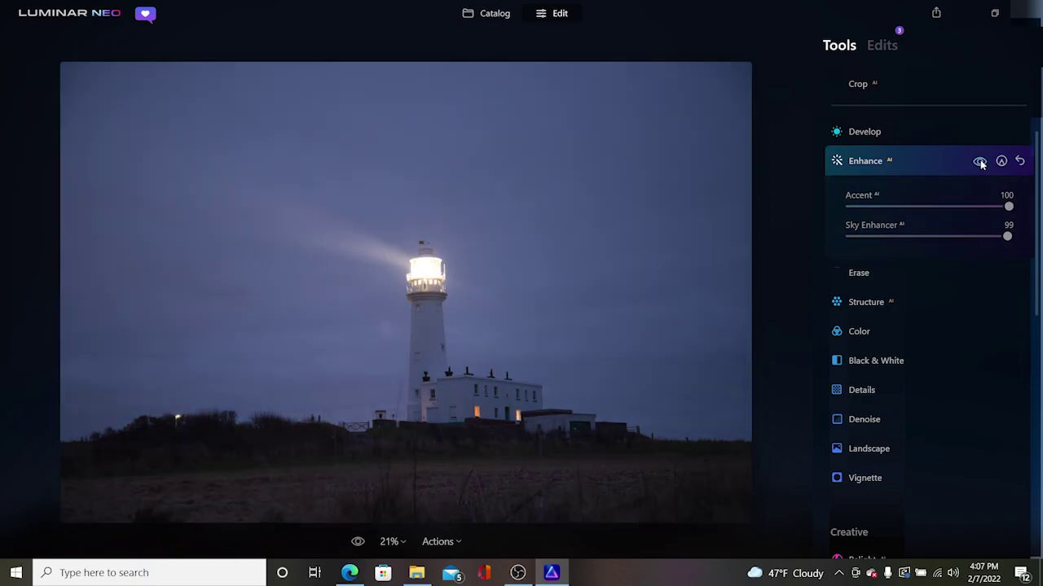
{"action": "left_click", "coordinate": [979, 161]}
{"action": "left_click", "coordinate": [858, 274]}
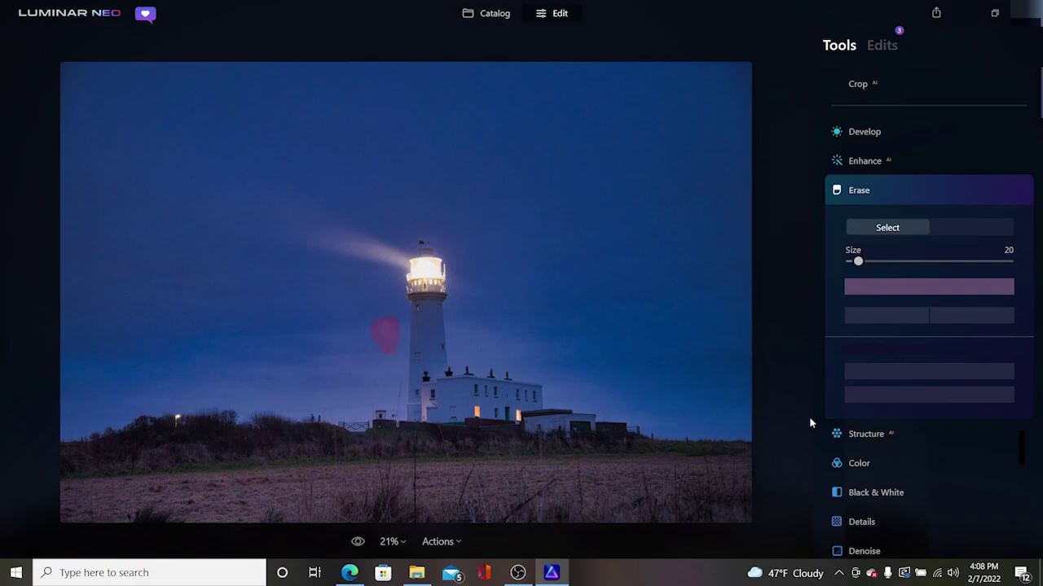
Erase the marked sky spot beside the lighthouse tower
{"action": "left_click", "coordinate": [943, 285]}
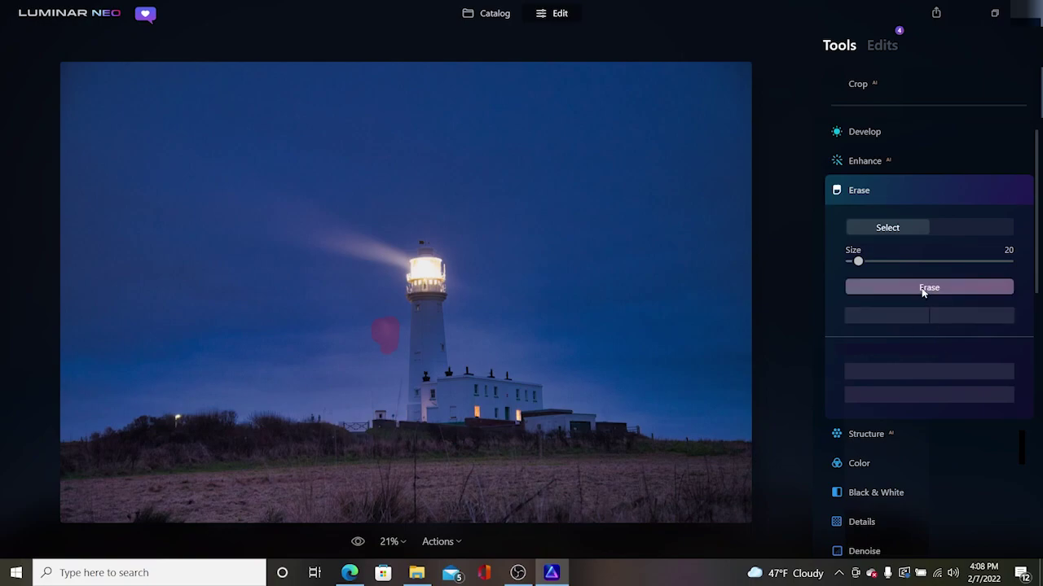
{"action": "left_click", "coordinate": [923, 289]}
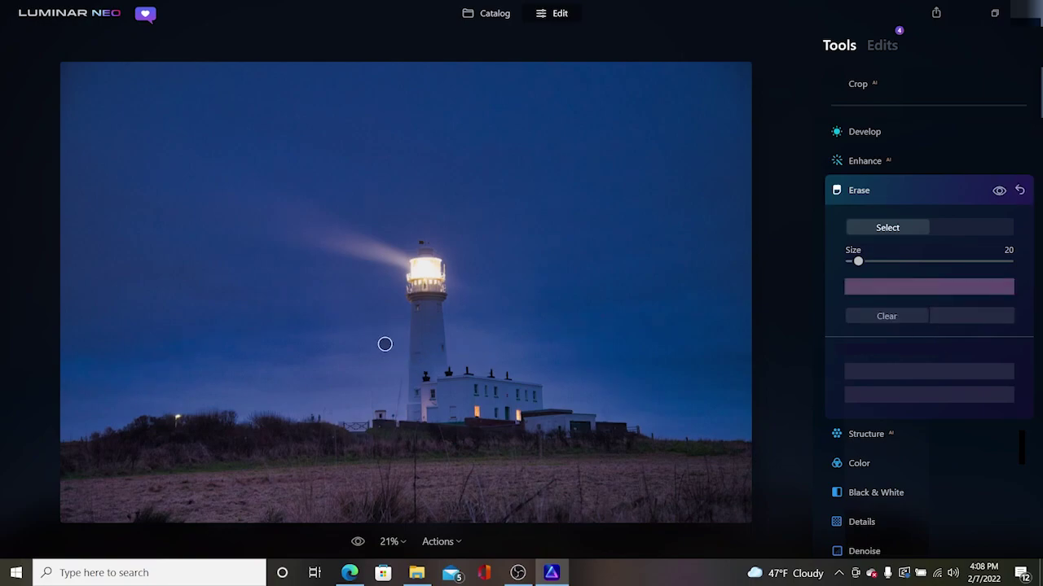
{"action": "scroll", "coordinate": [386, 337], "scroll_direction": "up", "scroll_amount": 5}
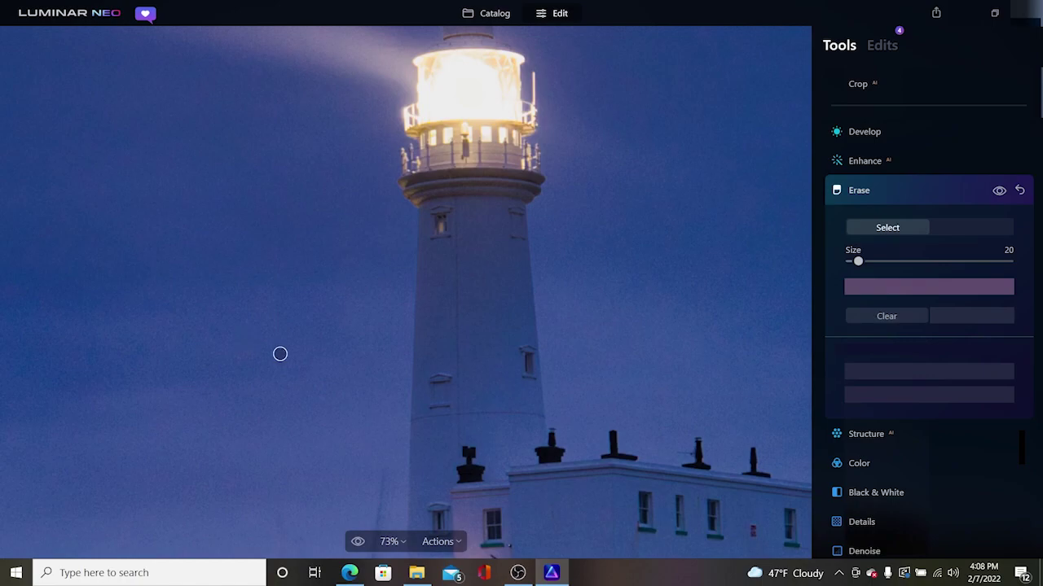
{"action": "scroll", "coordinate": [289, 337], "scroll_direction": "down", "scroll_amount": 1}
{"action": "scroll", "coordinate": [289, 336], "scroll_direction": "down", "scroll_amount": 5}
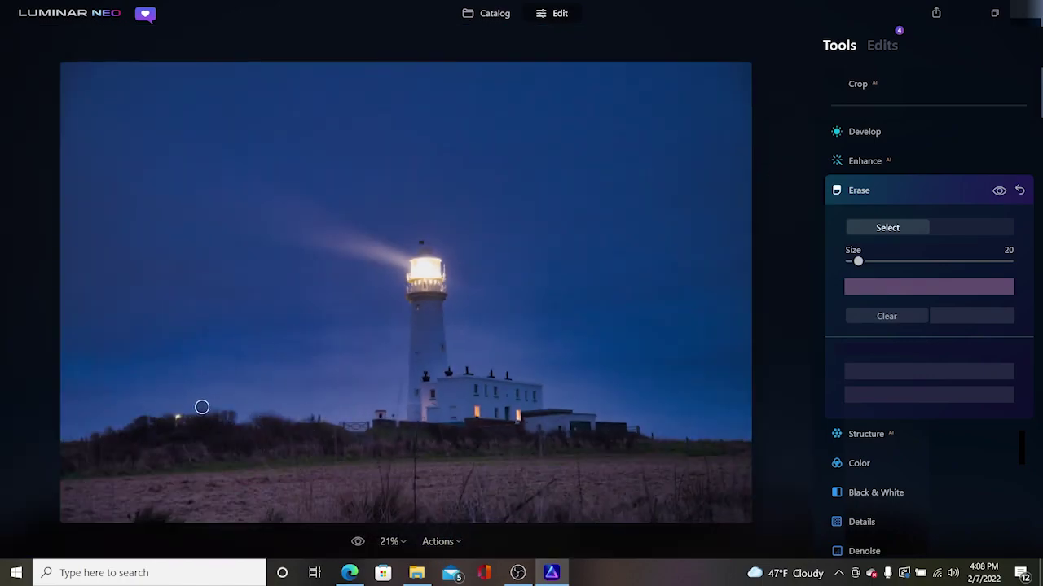
{"action": "scroll", "coordinate": [345, 411], "scroll_direction": "up", "scroll_amount": 5}
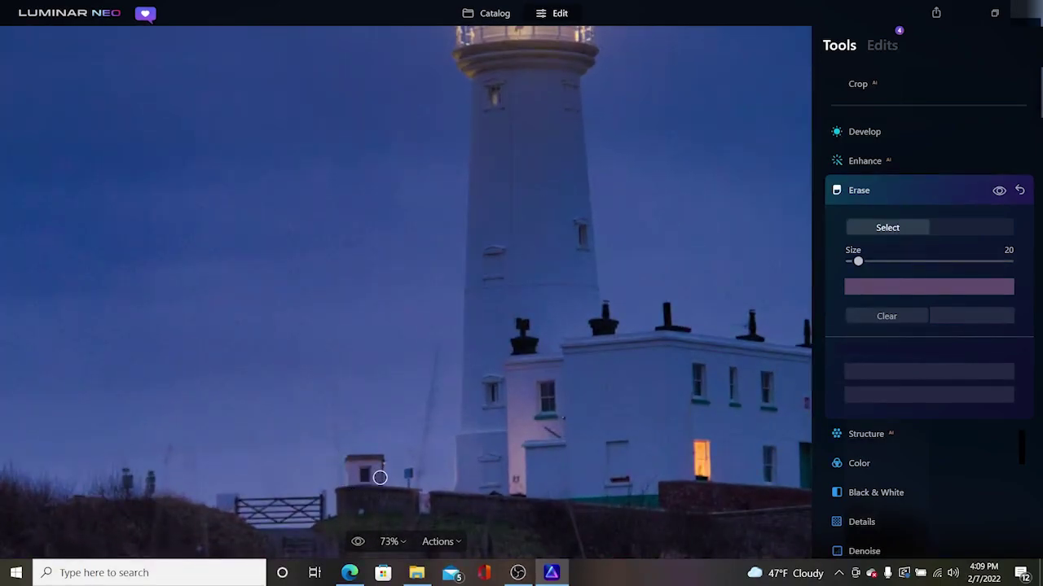
Paint over the red objects beside the gate and erase them, checking the result zoomed in
{"action": "mouse_move", "coordinate": [380, 479]}
{"action": "left_mouse_down"}
{"action": "mouse_move", "coordinate": [343, 479]}
{"action": "mouse_move", "coordinate": [345, 456]}
{"action": "mouse_move", "coordinate": [382, 458]}
{"action": "mouse_move", "coordinate": [373, 476]}
{"action": "mouse_move", "coordinate": [356, 466]}
{"action": "mouse_move", "coordinate": [383, 479]}
{"action": "mouse_move", "coordinate": [366, 475]}
{"action": "mouse_move", "coordinate": [407, 481]}
{"action": "mouse_move", "coordinate": [410, 472]}
{"action": "left_mouse_up"}
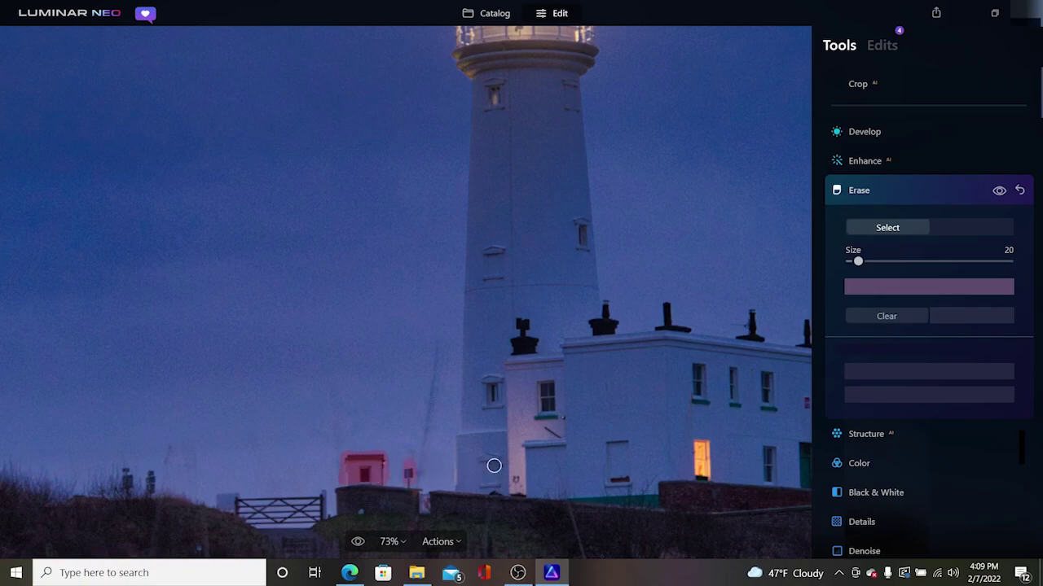
{"action": "left_click", "coordinate": [921, 290]}
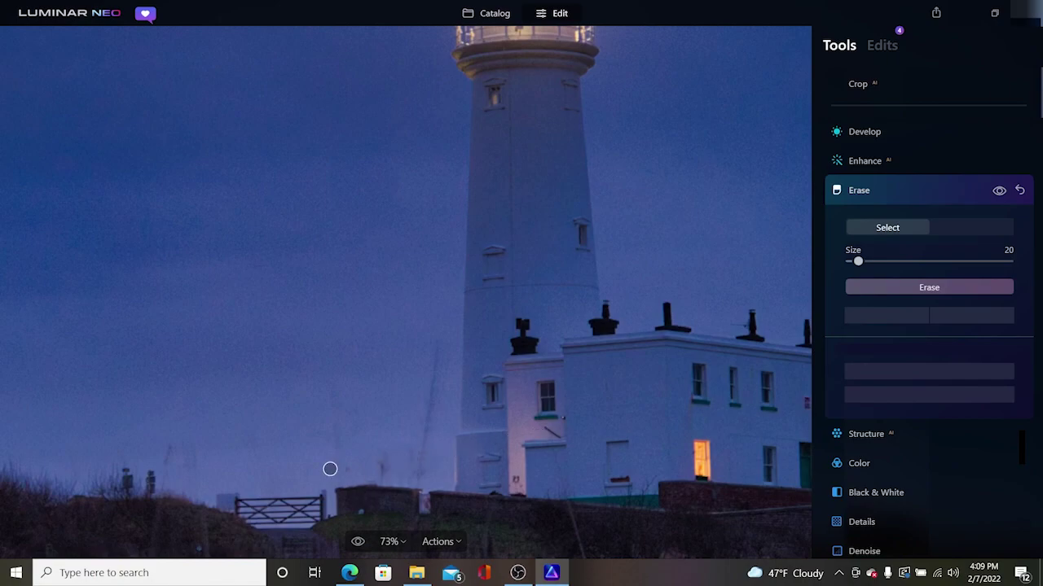
{"action": "scroll", "coordinate": [329, 469], "scroll_direction": "up", "scroll_amount": 5}
{"action": "scroll", "coordinate": [330, 470], "scroll_direction": "down", "scroll_amount": 5}
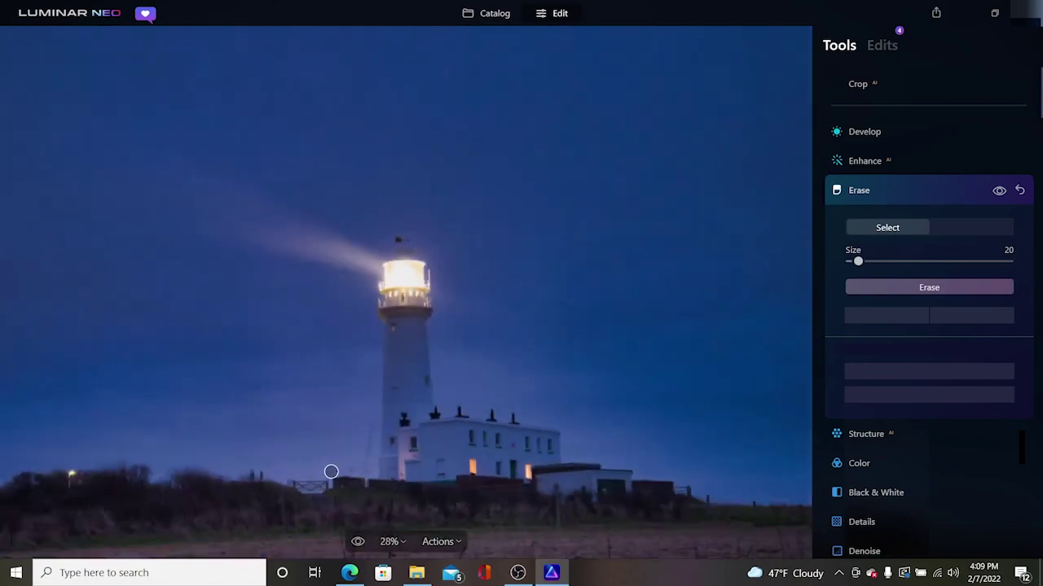
Apply Structure AI with Amount 25 and Boost 22
{"action": "left_click", "coordinate": [894, 285]}
{"action": "scroll", "coordinate": [892, 343], "scroll_direction": "down", "scroll_amount": 3}
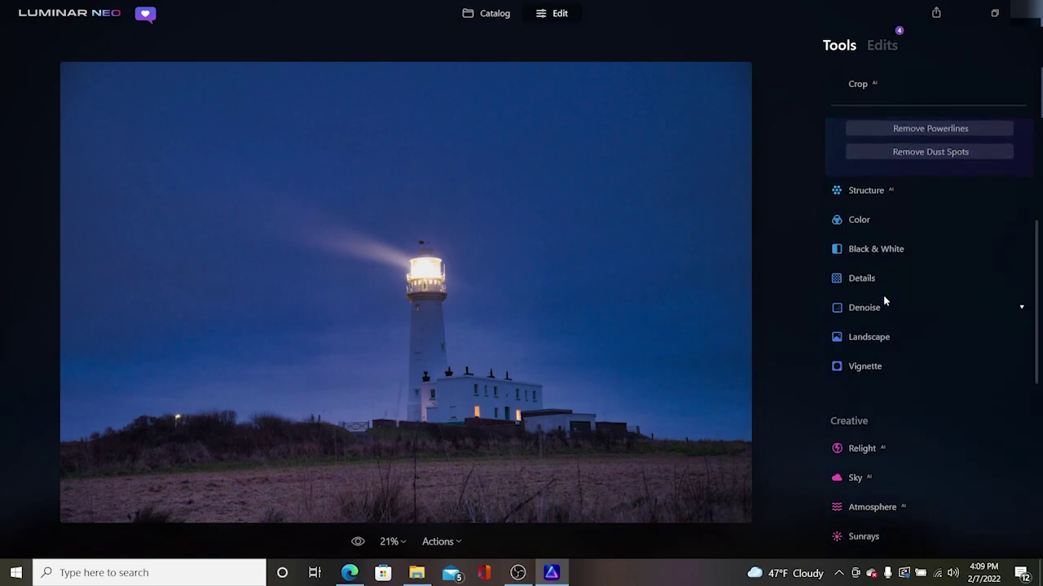
{"action": "scroll", "coordinate": [886, 273], "scroll_direction": "up", "scroll_amount": 1}
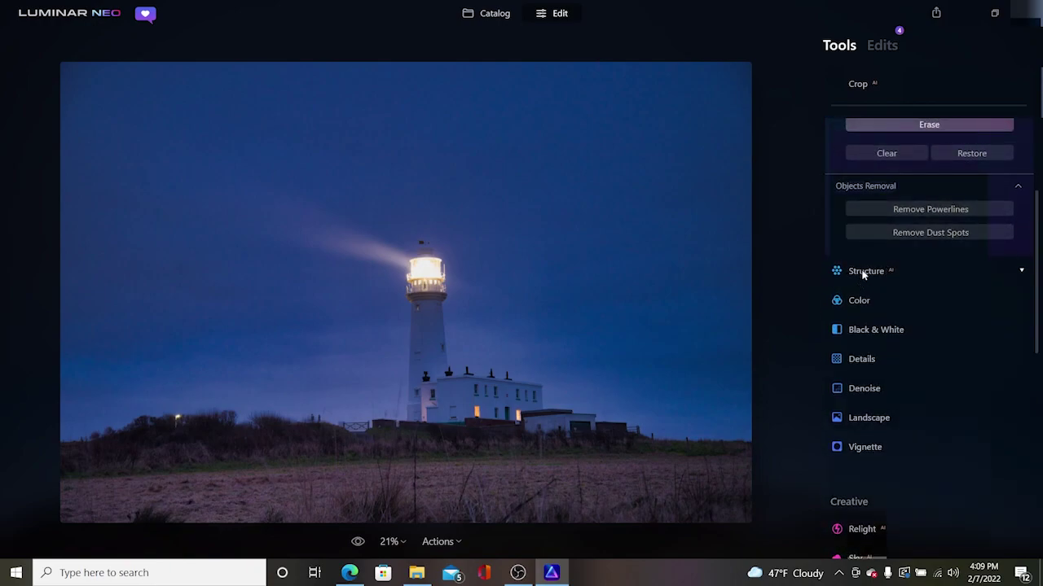
{"action": "left_click", "coordinate": [863, 273]}
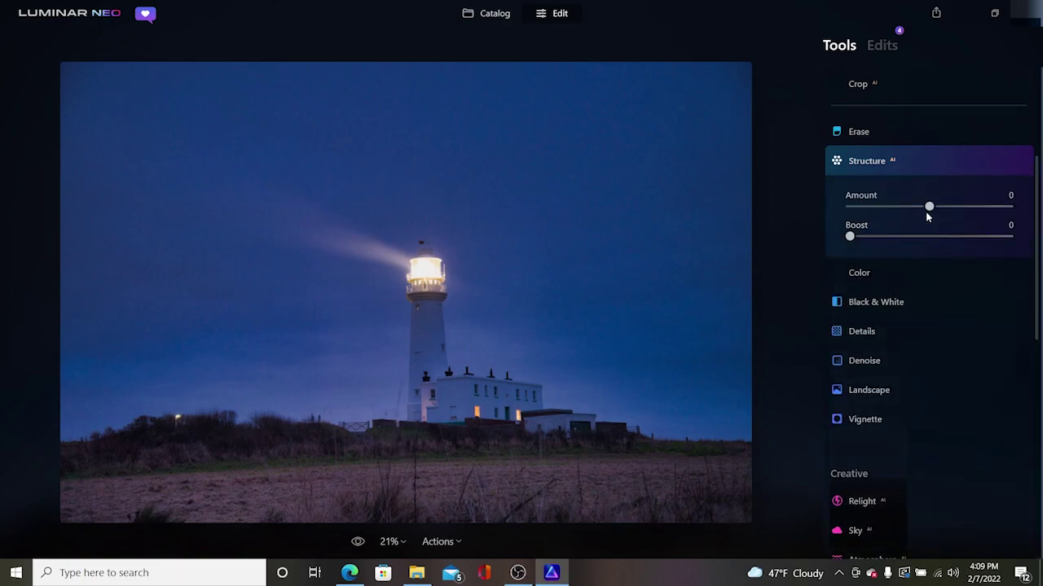
{"action": "left_click_drag", "start_coordinate": [940, 207], "coordinate": [1011, 220]}
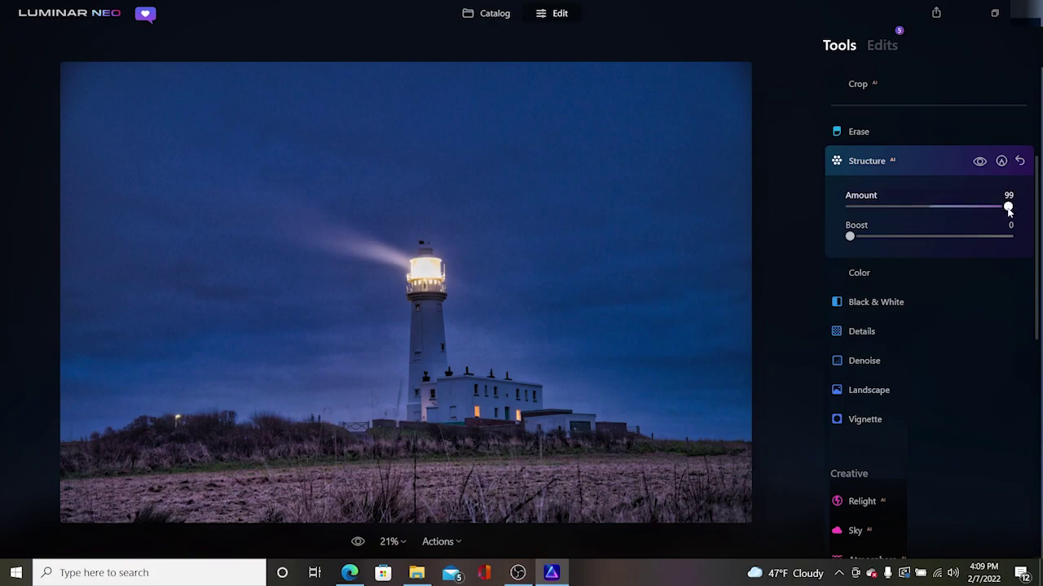
{"action": "left_click_drag", "start_coordinate": [1008, 207], "coordinate": [950, 208]}
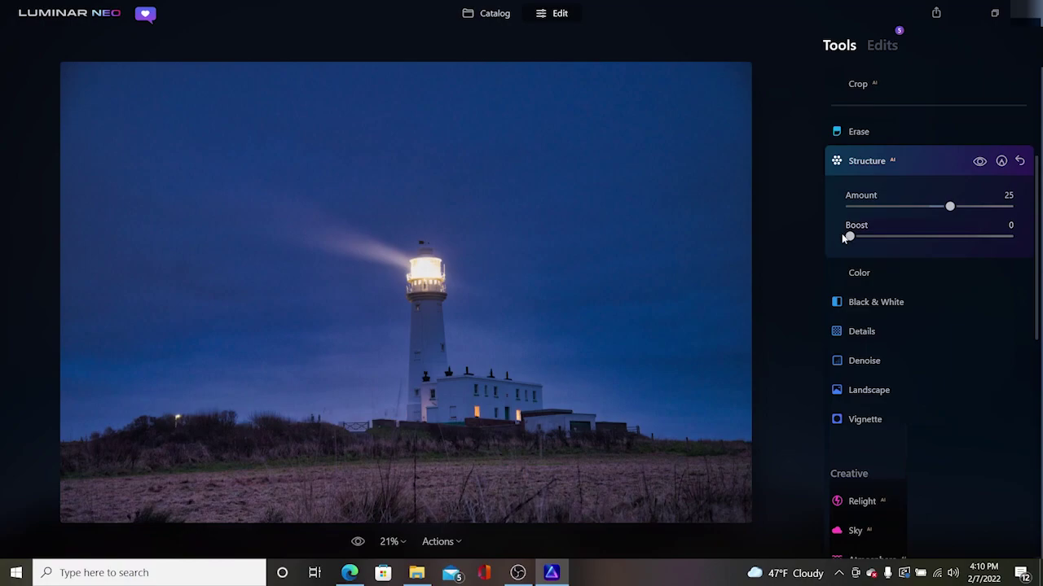
{"action": "left_click_drag", "start_coordinate": [848, 237], "coordinate": [901, 245]}
{"action": "scroll", "coordinate": [861, 273], "scroll_direction": "up", "scroll_amount": 2}
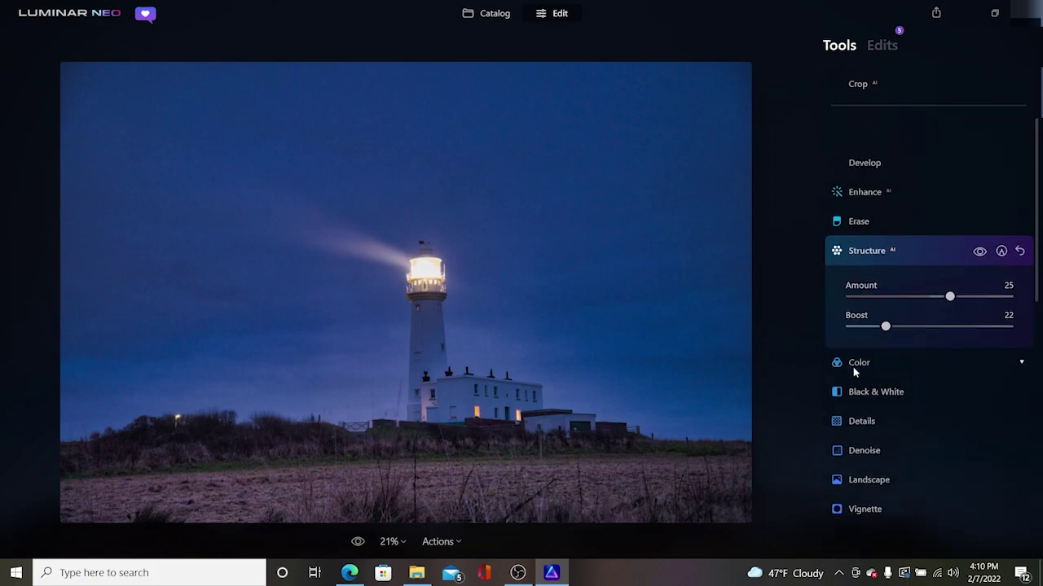
In the Color tool, leave Saturation at 0 and set Remove Color Cast to 37
{"action": "left_click", "coordinate": [856, 361]}
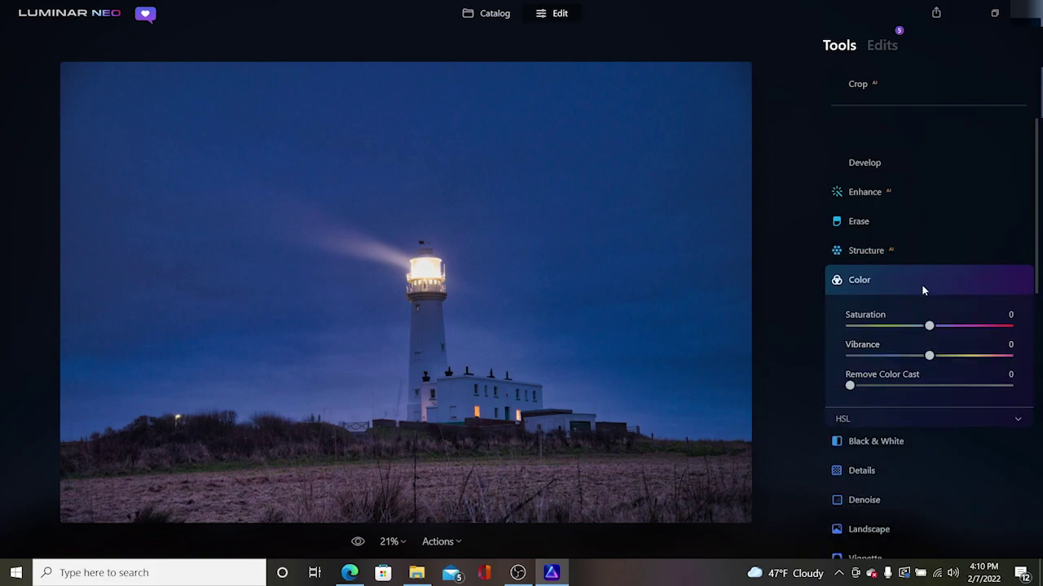
{"action": "scroll", "coordinate": [924, 285], "scroll_direction": "down", "scroll_amount": 2}
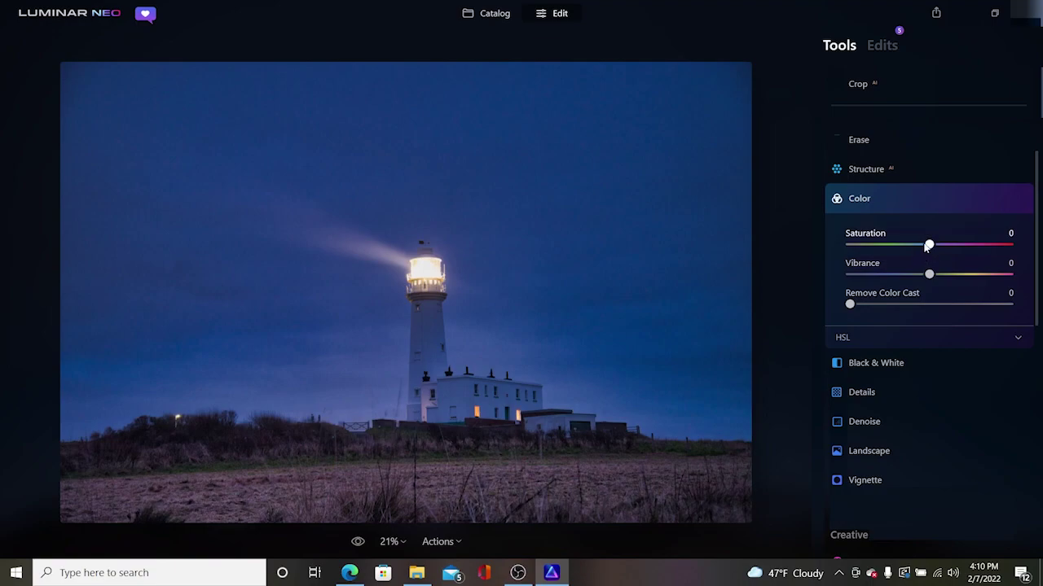
{"action": "left_click_drag", "start_coordinate": [935, 250], "coordinate": [931, 286]}
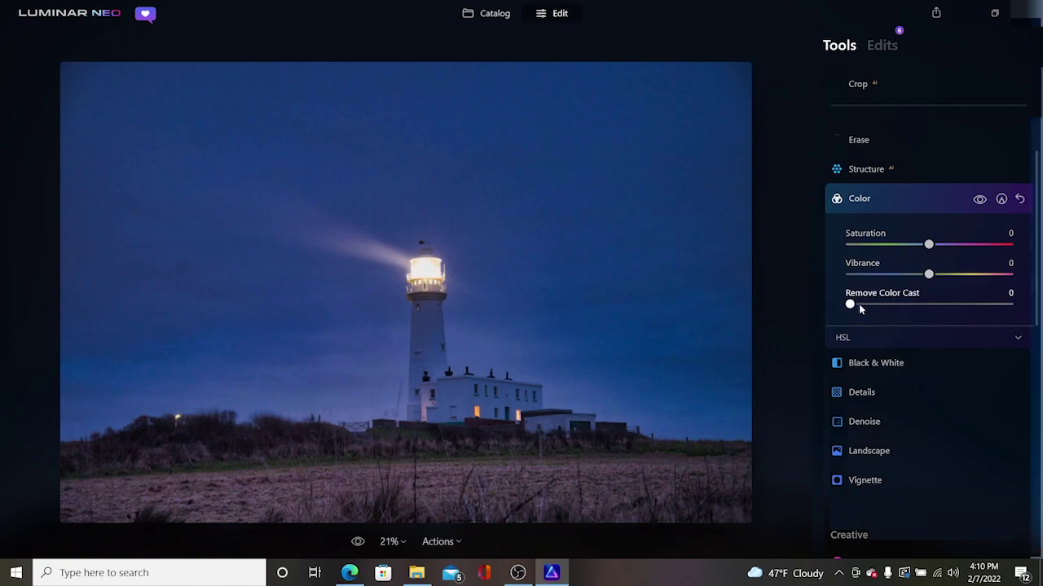
{"action": "left_click_drag", "start_coordinate": [850, 304], "coordinate": [910, 318]}
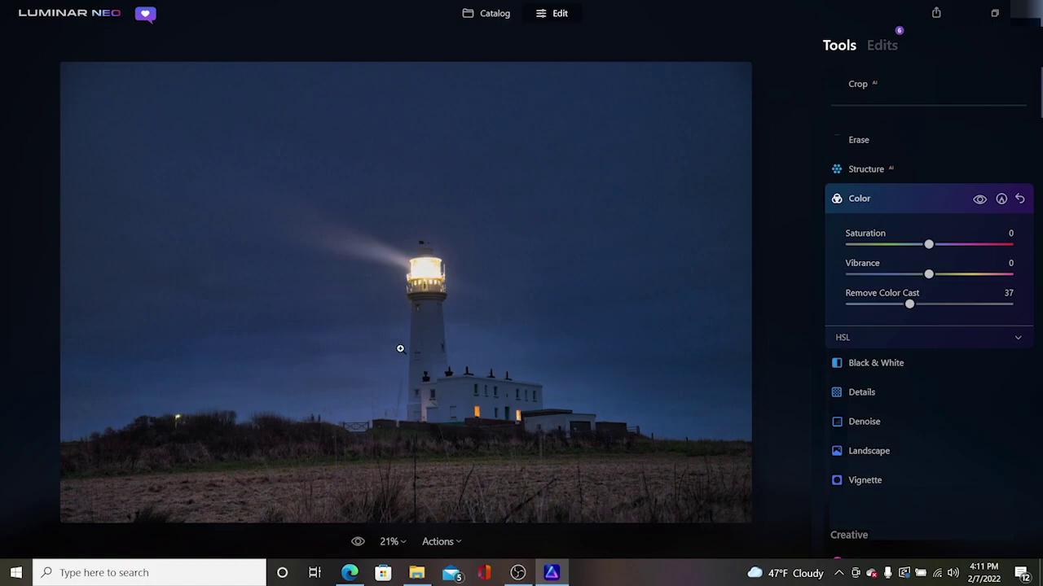
Switch HSL to Saturation mode and set Red 22, Orange 19, Yellow 15
{"action": "left_click", "coordinate": [853, 341]}
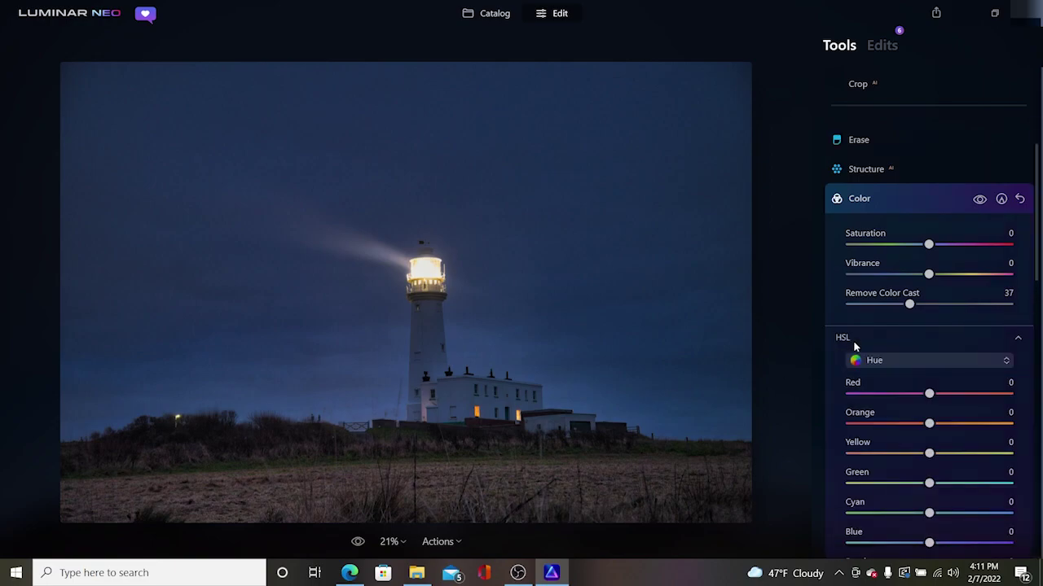
{"action": "scroll", "coordinate": [972, 337], "scroll_direction": "down", "scroll_amount": 3}
{"action": "scroll", "coordinate": [972, 334], "scroll_direction": "up", "scroll_amount": 1}
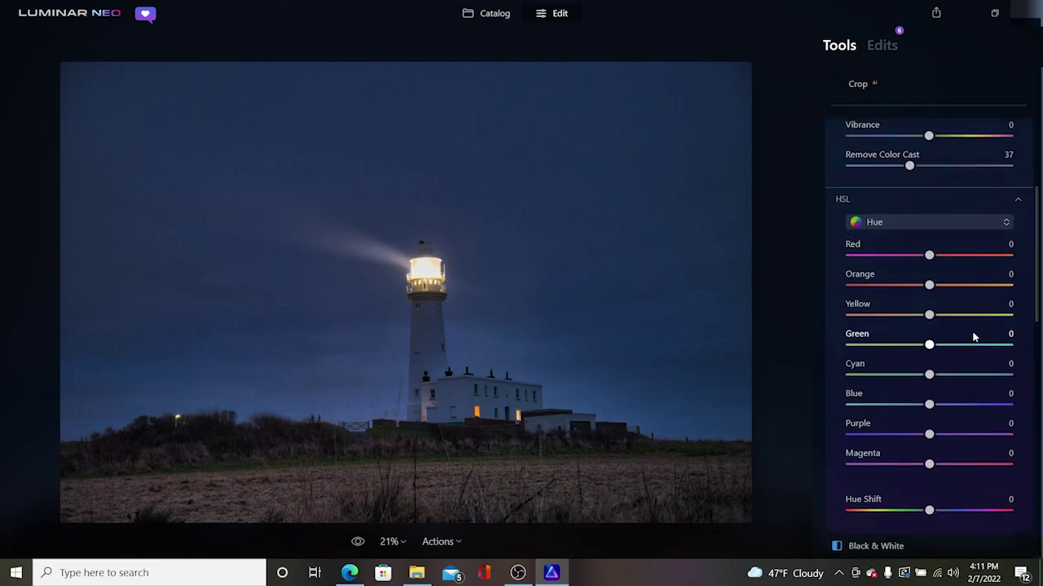
{"action": "left_click", "coordinate": [920, 221]}
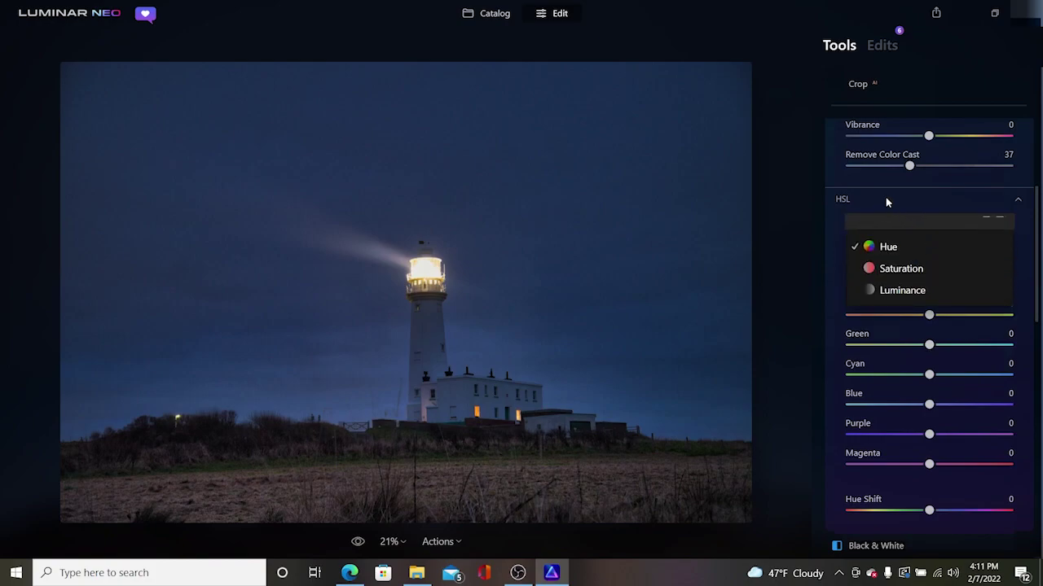
{"action": "left_click", "coordinate": [885, 197]}
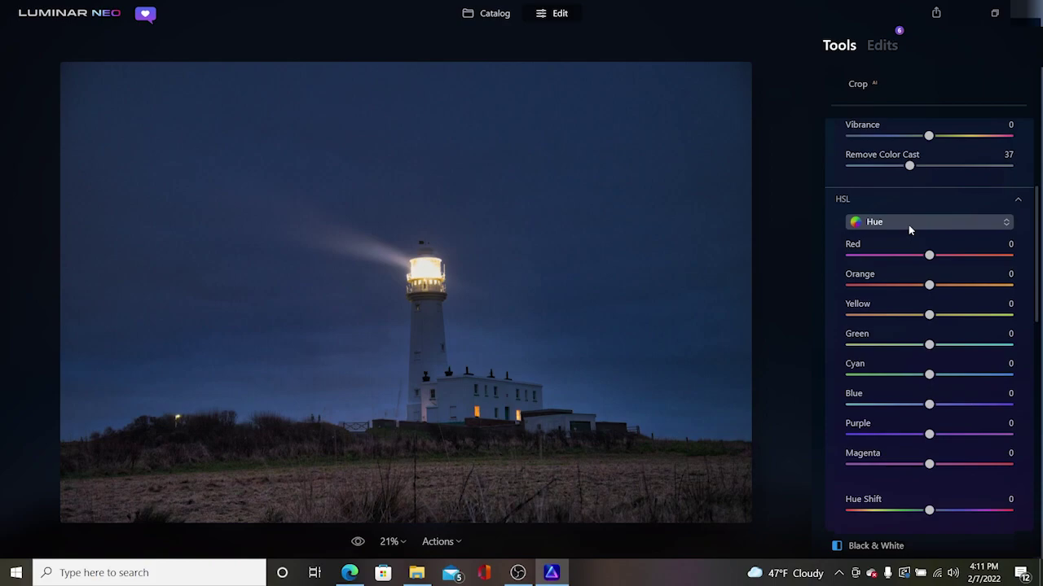
{"action": "left_click", "coordinate": [906, 227]}
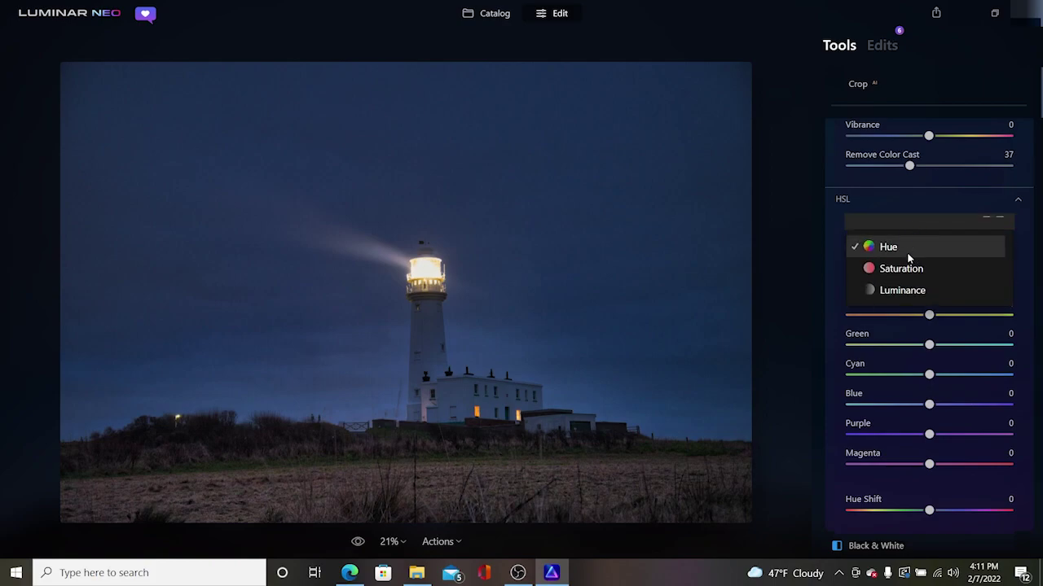
{"action": "left_click", "coordinate": [908, 269]}
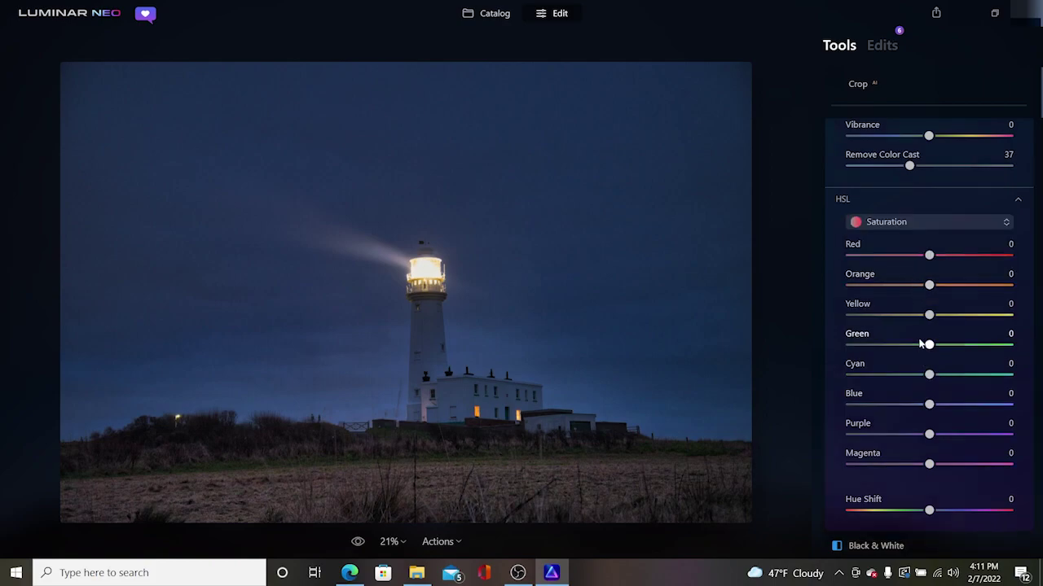
{"action": "left_click_drag", "start_coordinate": [929, 315], "coordinate": [946, 300]}
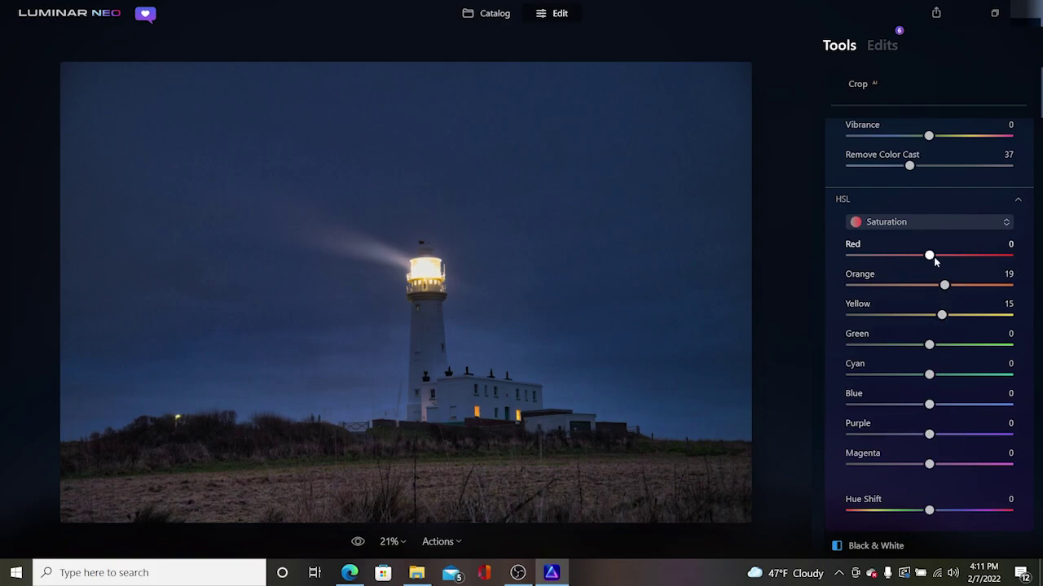
{"action": "mouse_move", "coordinate": [946, 256]}
{"action": "left_mouse_down"}
{"action": "mouse_move", "coordinate": [989, 256]}
{"action": "mouse_move", "coordinate": [870, 256]}
{"action": "mouse_move", "coordinate": [985, 260]}
{"action": "mouse_move", "coordinate": [926, 263]}
{"action": "mouse_move", "coordinate": [946, 261]}
{"action": "left_mouse_up"}
Collapse HSL and trial a Black & White conversion, adjusting how reds render
{"action": "left_click", "coordinate": [850, 201]}
{"action": "scroll", "coordinate": [880, 229], "scroll_direction": "down", "scroll_amount": 3}
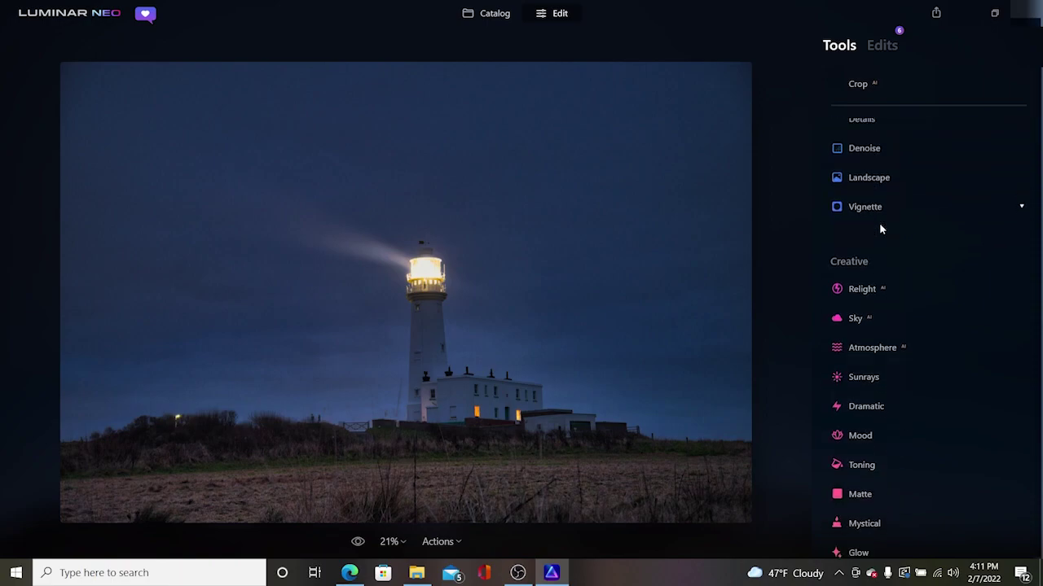
{"action": "scroll", "coordinate": [904, 240], "scroll_direction": "up", "scroll_amount": 4}
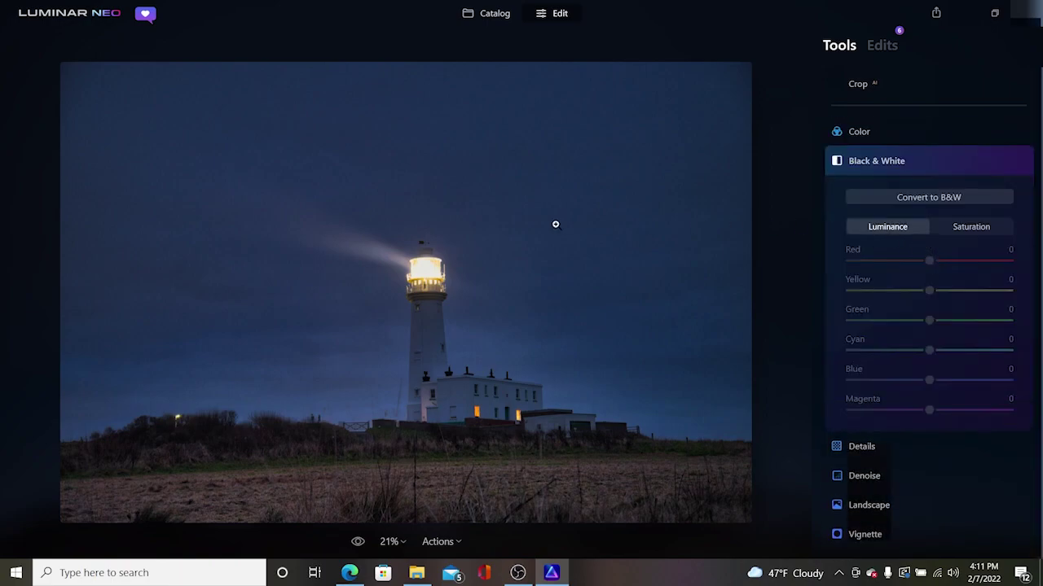
{"action": "left_click", "coordinate": [933, 199]}
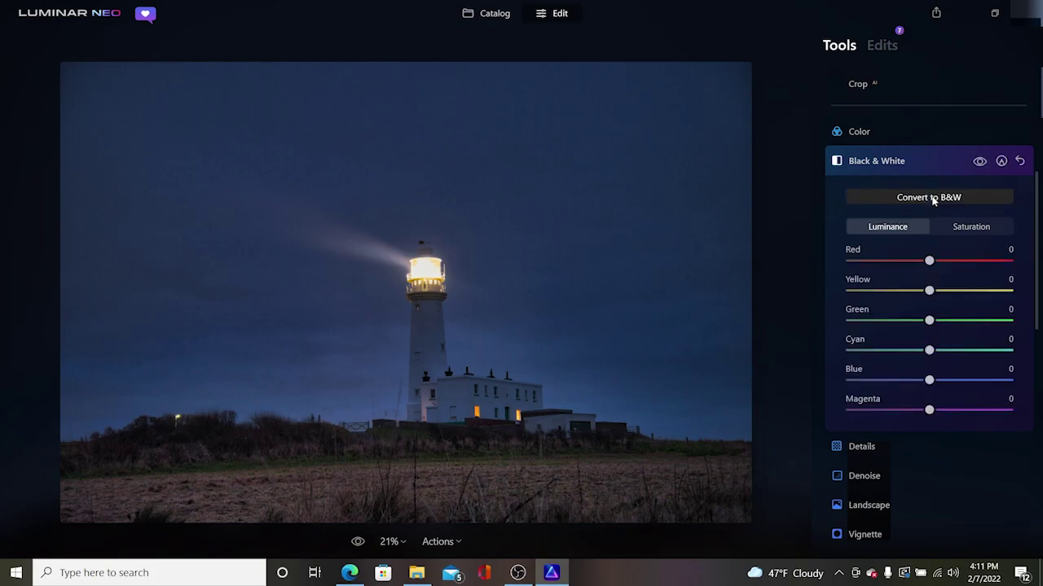
{"action": "left_click_drag", "start_coordinate": [929, 265], "coordinate": [928, 290]}
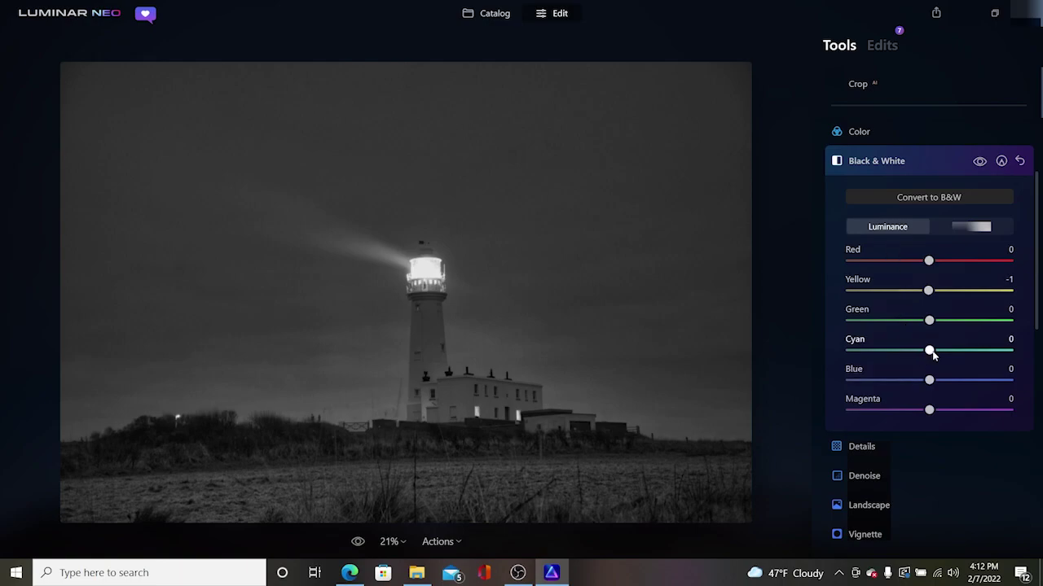
Experiment with B&W per-colour saturation, reset the tool back to colour, and open Details
{"action": "left_click", "coordinate": [879, 195]}
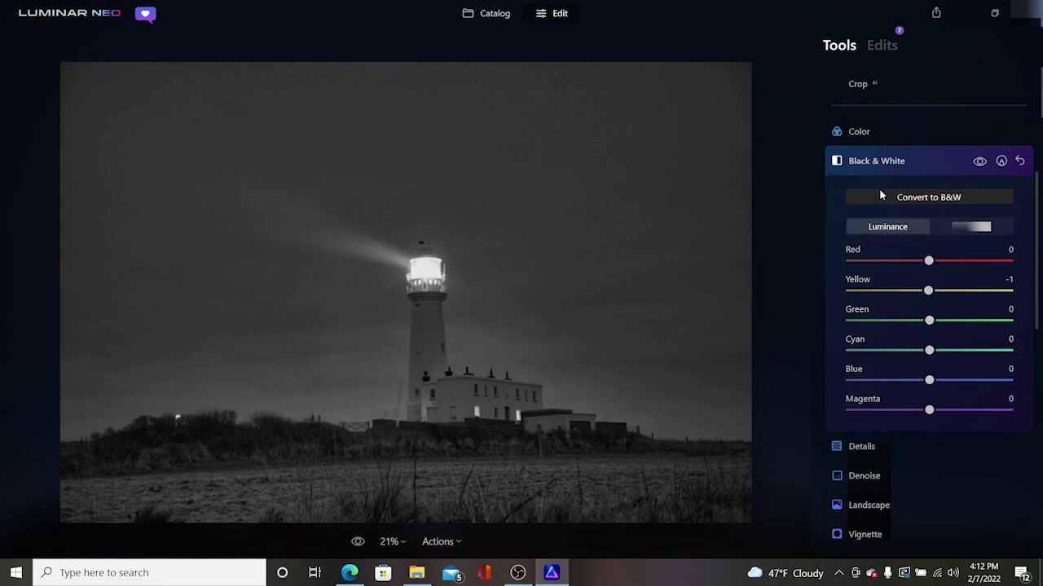
{"action": "left_click", "coordinate": [973, 233]}
{"action": "left_click_drag", "start_coordinate": [849, 261], "coordinate": [980, 281]}
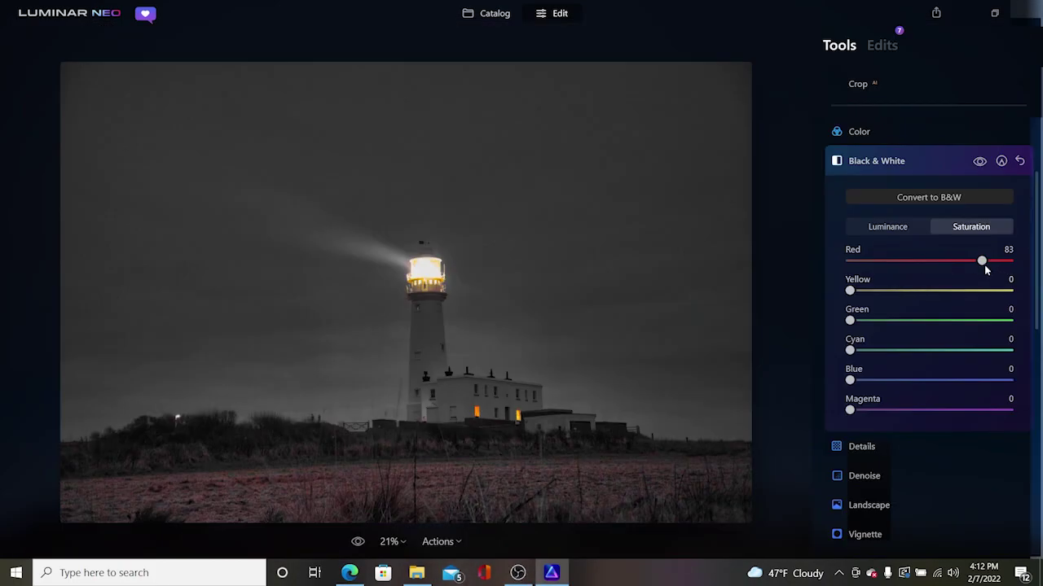
{"action": "left_click_drag", "start_coordinate": [985, 261], "coordinate": [1006, 295]}
{"action": "left_click_drag", "start_coordinate": [850, 322], "coordinate": [1029, 316]}
{"action": "left_click_drag", "start_coordinate": [849, 350], "coordinate": [1028, 350]}
{"action": "left_click_drag", "start_coordinate": [849, 409], "coordinate": [1032, 416]}
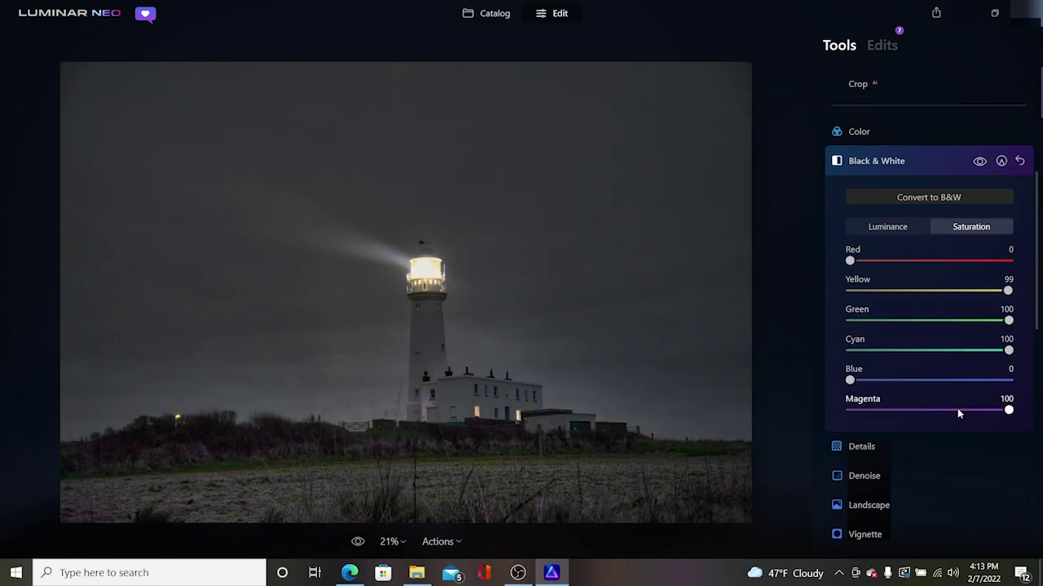
{"action": "left_click", "coordinate": [1019, 161]}
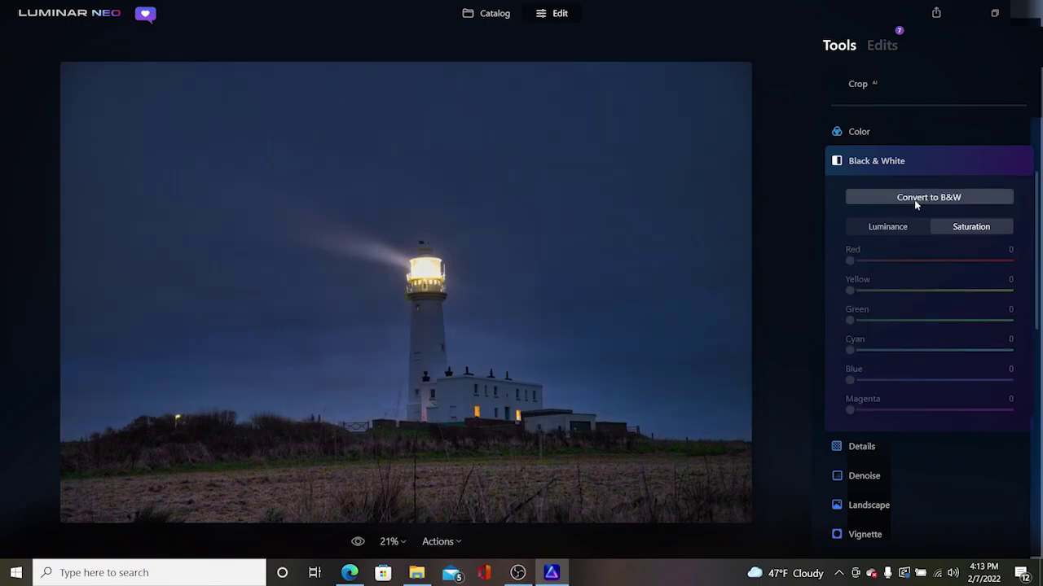
{"action": "left_click", "coordinate": [861, 446]}
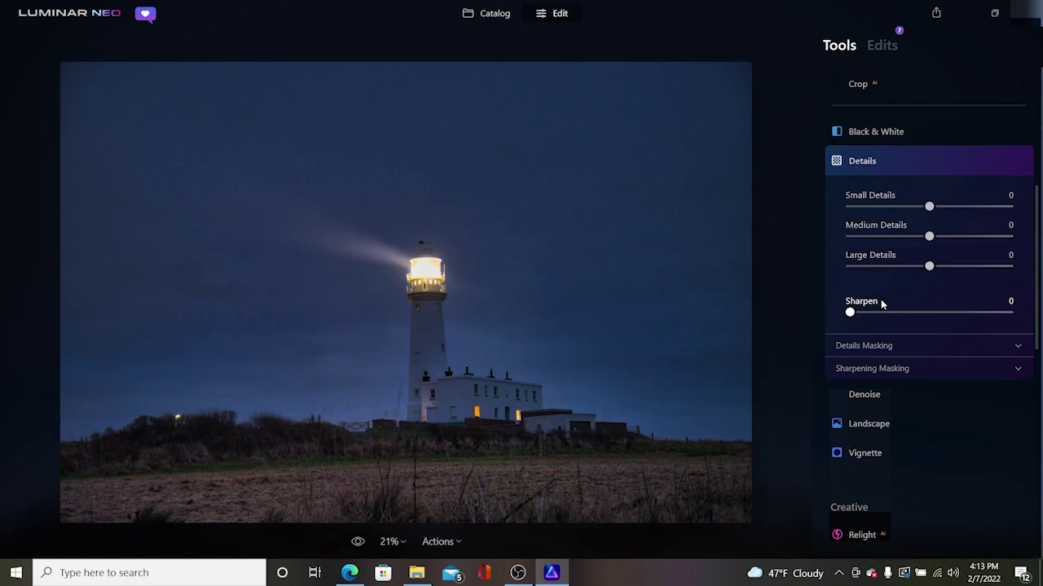
Raise Small Details and push Large Details to 100 while inspecting the lighthouse at 100%
{"action": "left_click", "coordinate": [446, 437]}
{"action": "left_click", "coordinate": [485, 411]}
{"action": "left_click", "coordinate": [442, 405]}
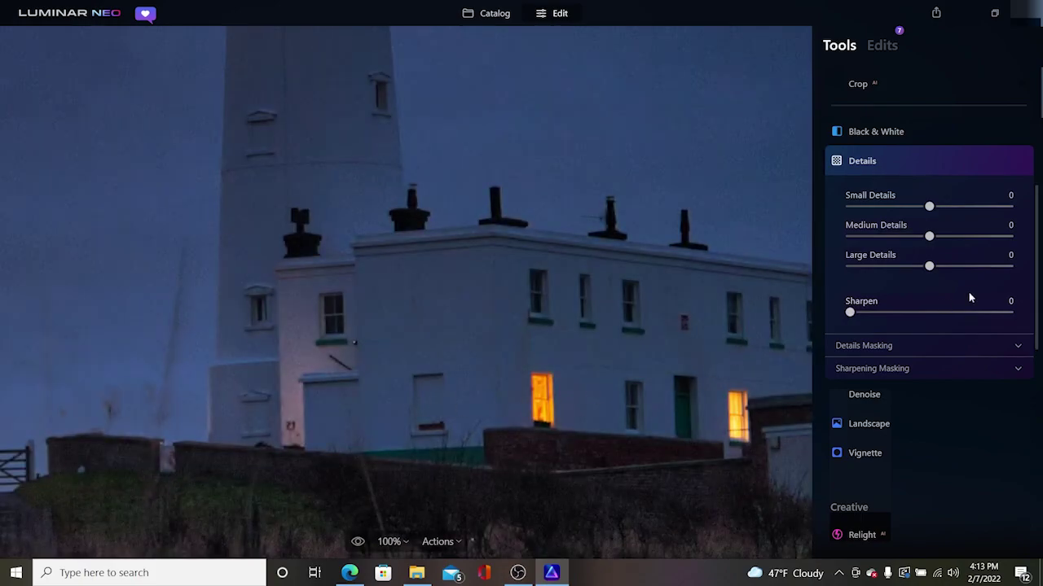
{"action": "left_click_drag", "start_coordinate": [933, 269], "coordinate": [975, 282]}
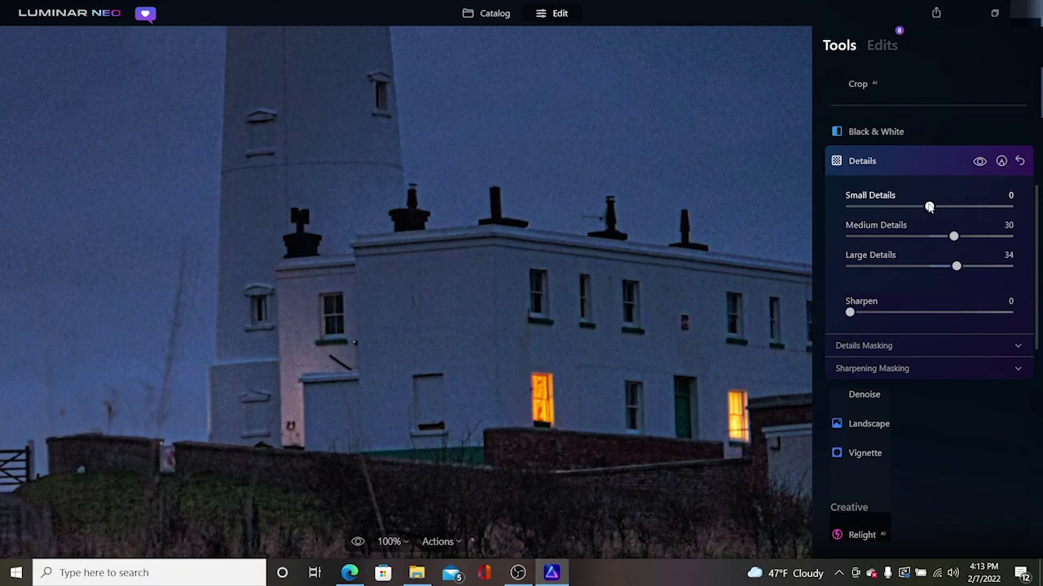
{"action": "mouse_move", "coordinate": [929, 207]}
{"action": "left_mouse_down"}
{"action": "mouse_move", "coordinate": [994, 210]}
{"action": "mouse_move", "coordinate": [938, 207]}
{"action": "left_mouse_up"}
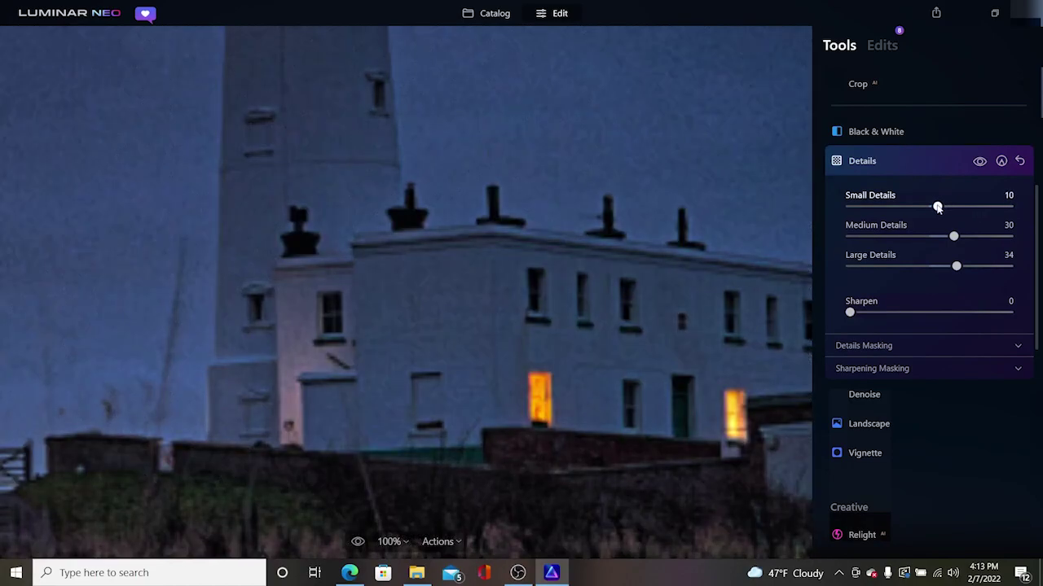
{"action": "left_click", "coordinate": [698, 288]}
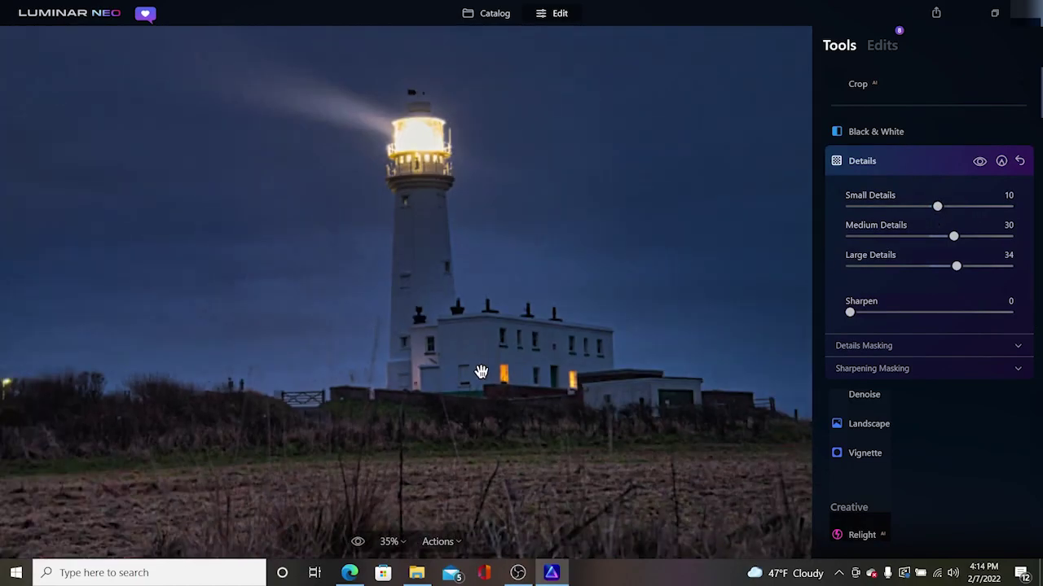
{"action": "scroll", "coordinate": [480, 385], "scroll_direction": "down", "scroll_amount": 1}
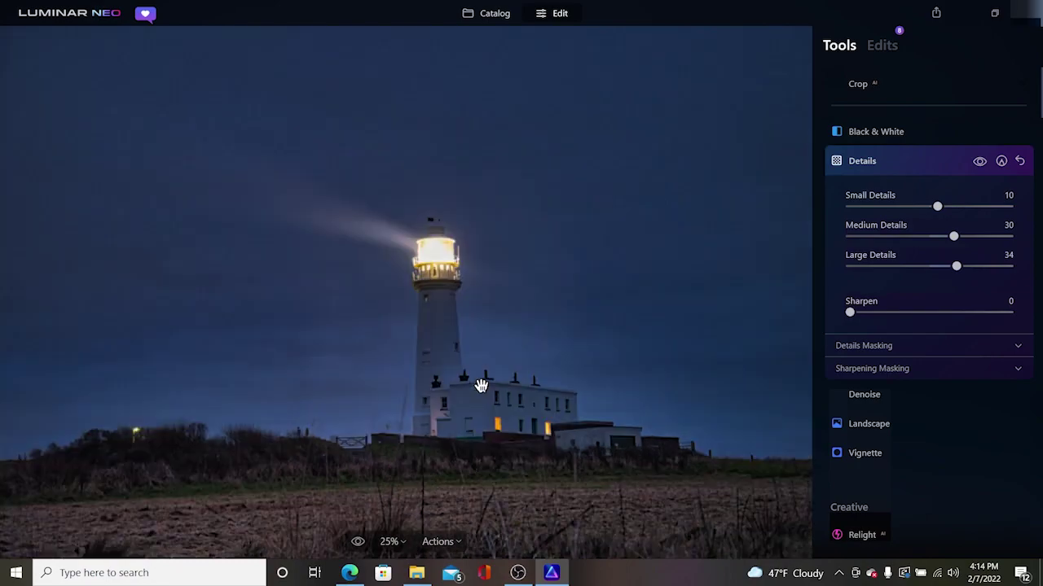
{"action": "scroll", "coordinate": [465, 391], "scroll_direction": "down", "scroll_amount": 1}
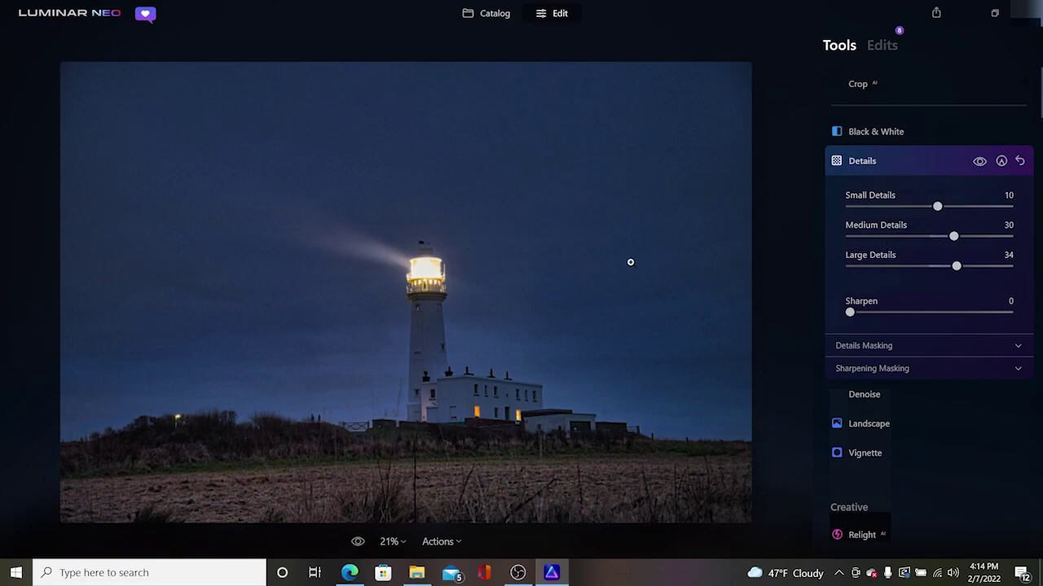
{"action": "left_click", "coordinate": [450, 328]}
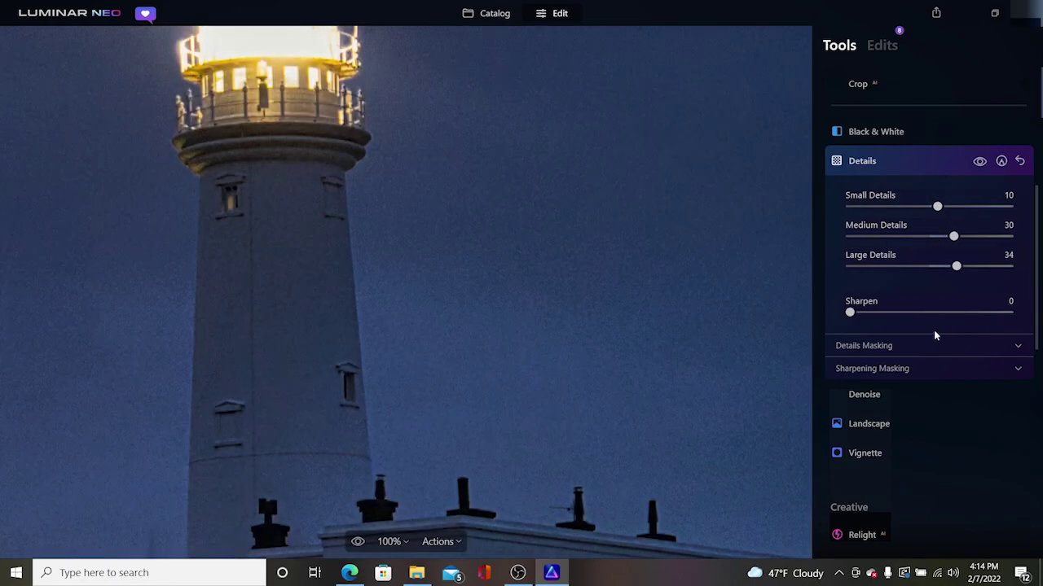
{"action": "left_click_drag", "start_coordinate": [956, 268], "coordinate": [1024, 270]}
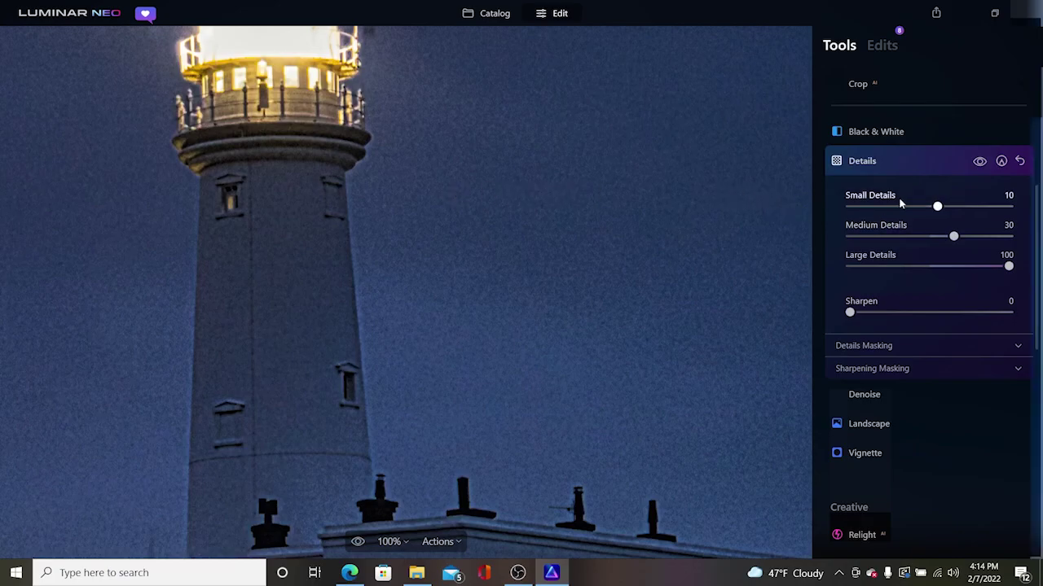
Compare the photo with the Details effect hidden and shown several times
{"action": "left_click", "coordinate": [978, 163]}
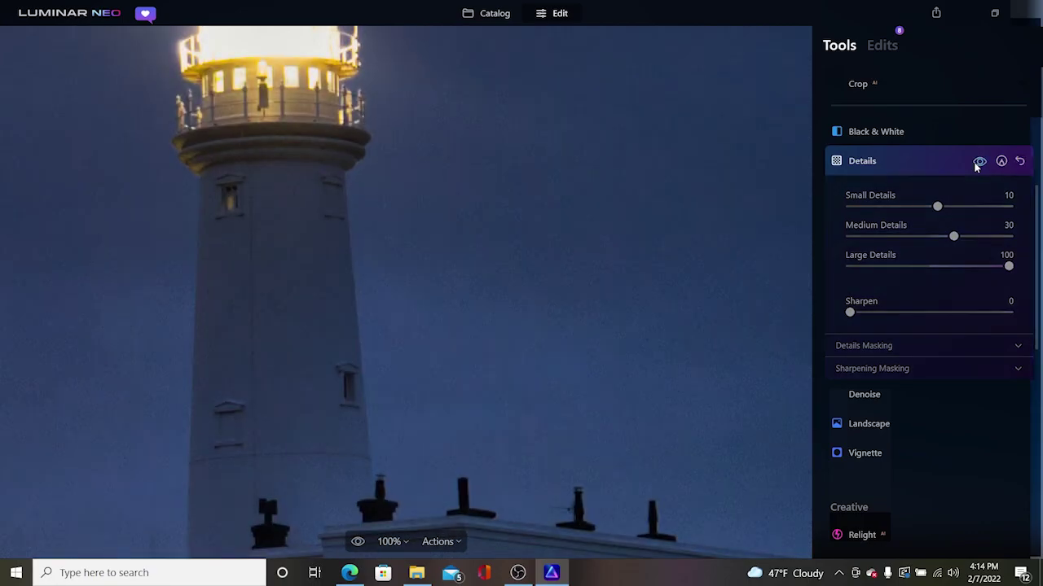
{"action": "left_click", "coordinate": [978, 164]}
{"action": "left_click", "coordinate": [977, 164]}
{"action": "left_click", "coordinate": [977, 164]}
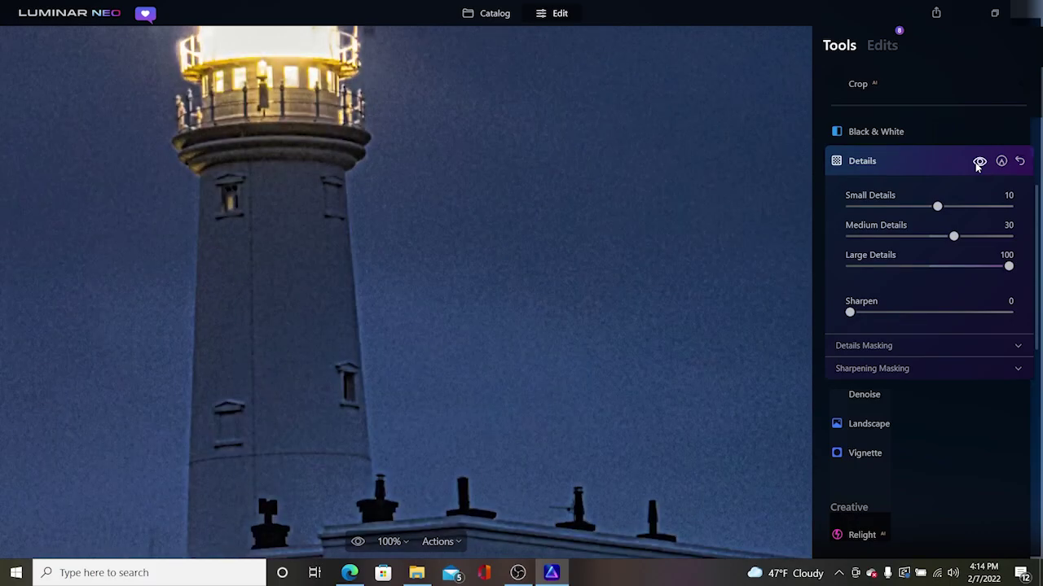
{"action": "left_click", "coordinate": [977, 164]}
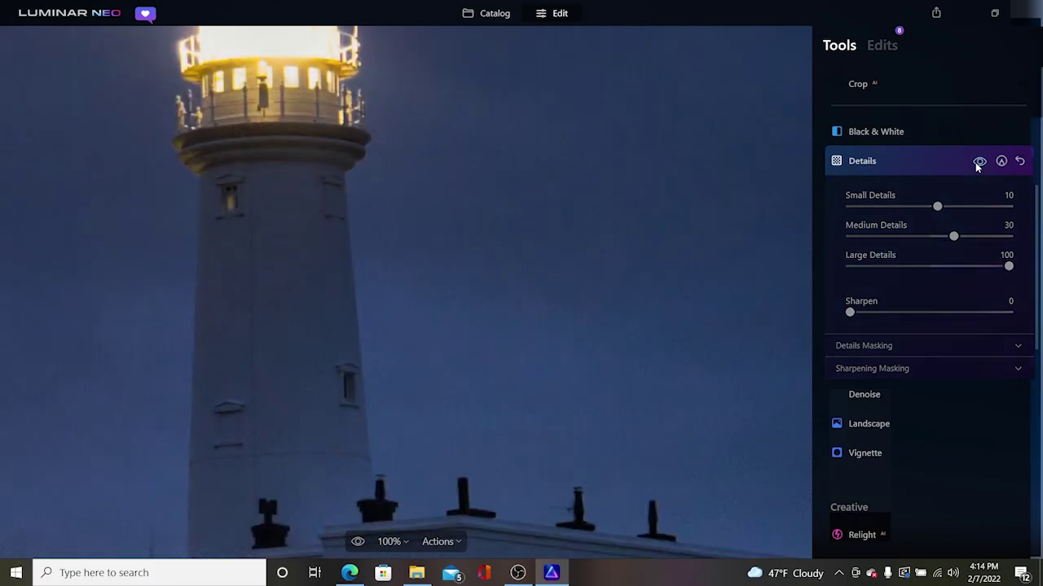
{"action": "left_click", "coordinate": [978, 162]}
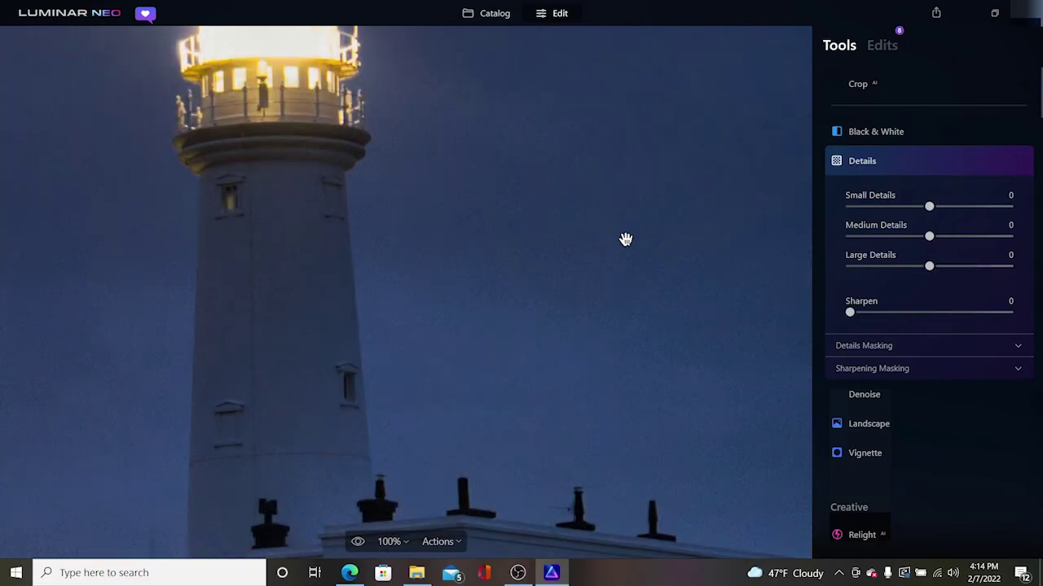
Fit the photo to view and warm it with Landscape Golden Hour 44
{"action": "left_click", "coordinate": [733, 296]}
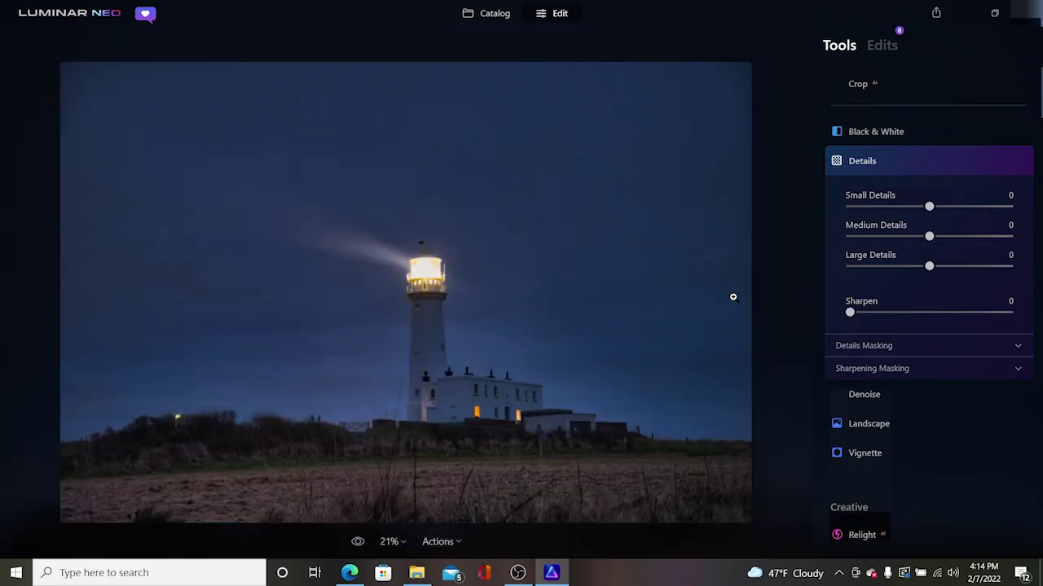
{"action": "left_click", "coordinate": [864, 394]}
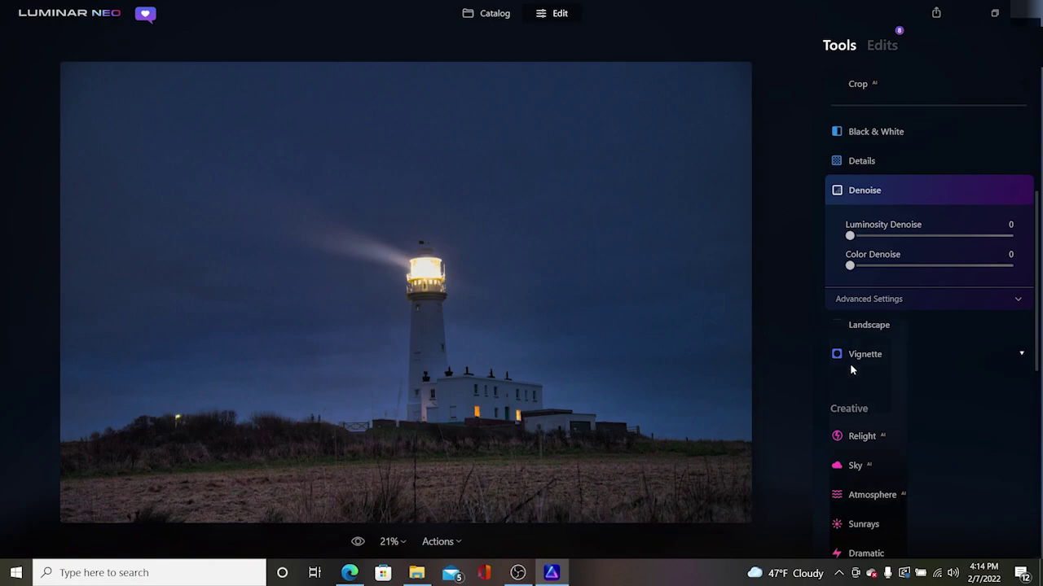
{"action": "left_click", "coordinate": [871, 326]}
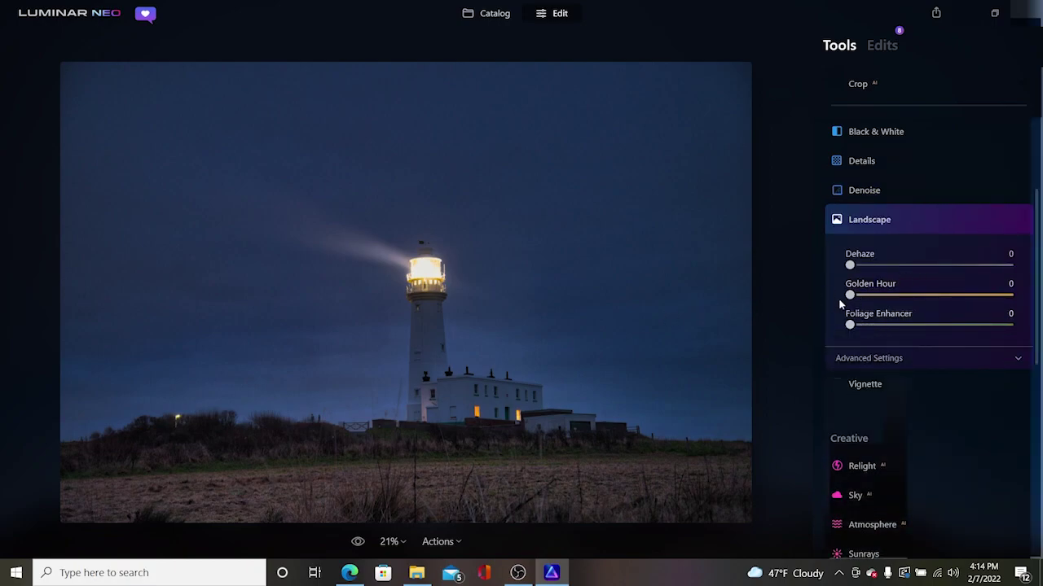
{"action": "left_click_drag", "start_coordinate": [849, 295], "coordinate": [782, 298]}
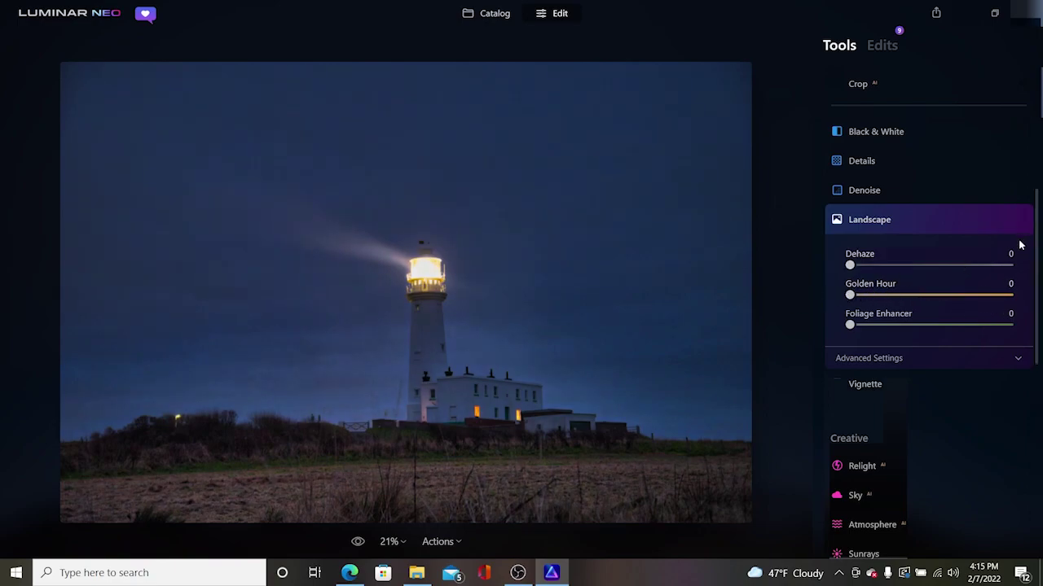
{"action": "left_click_drag", "start_coordinate": [850, 295], "coordinate": [921, 295]}
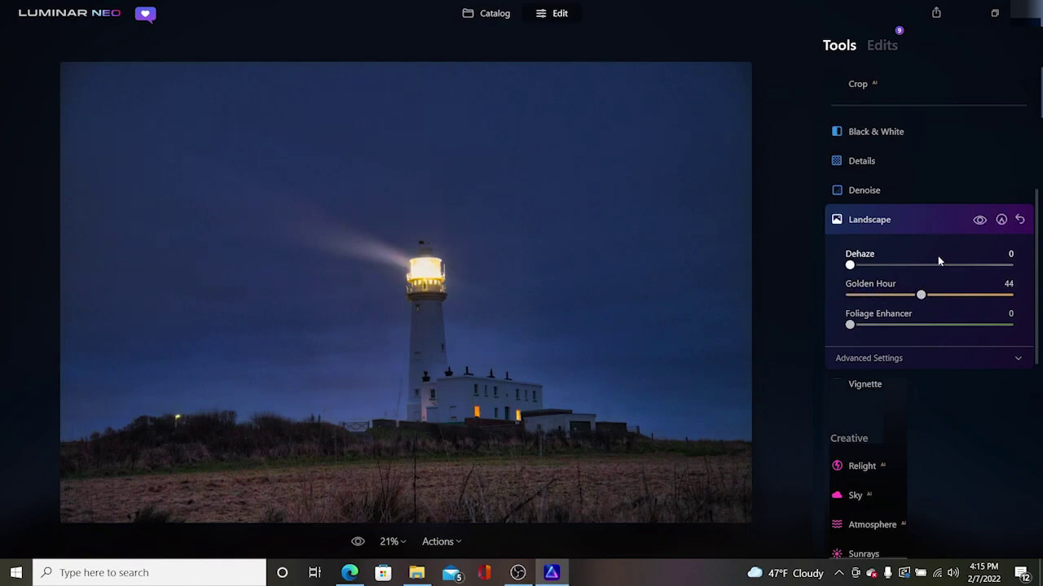
Set Landscape Foliage Enhancer to 15, leaving Dehaze at 0
{"action": "left_click", "coordinate": [979, 221]}
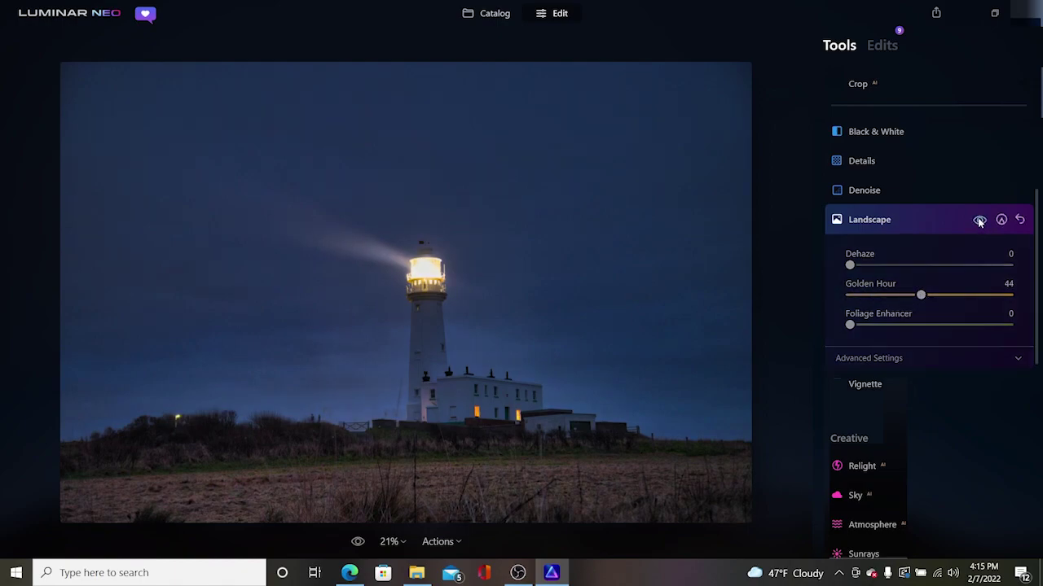
{"action": "left_click", "coordinate": [979, 221]}
{"action": "left_click_drag", "start_coordinate": [849, 265], "coordinate": [801, 262]}
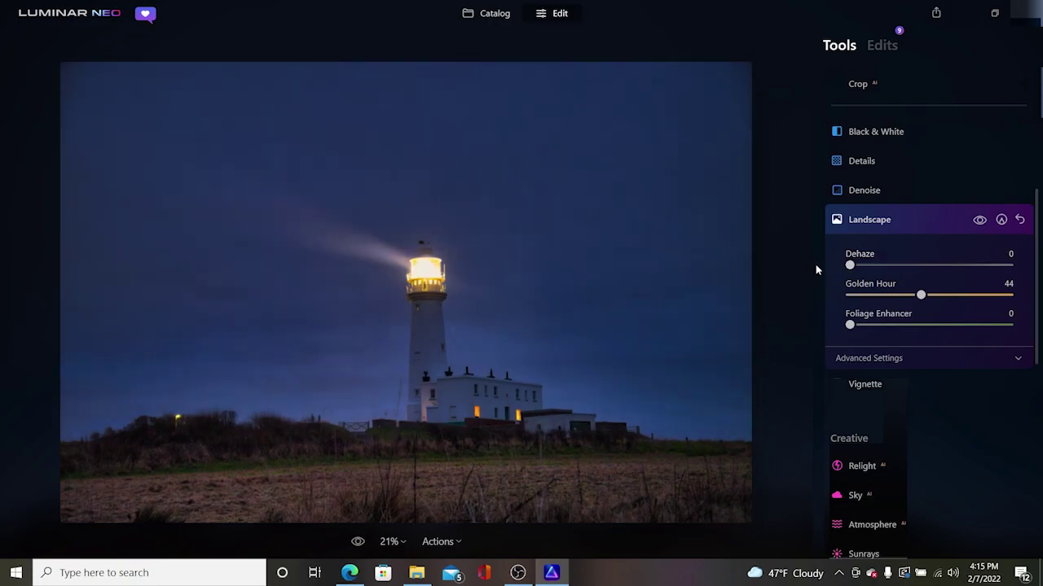
{"action": "left_click_drag", "start_coordinate": [849, 324], "coordinate": [1014, 329]}
{"action": "left_click", "coordinate": [480, 457]}
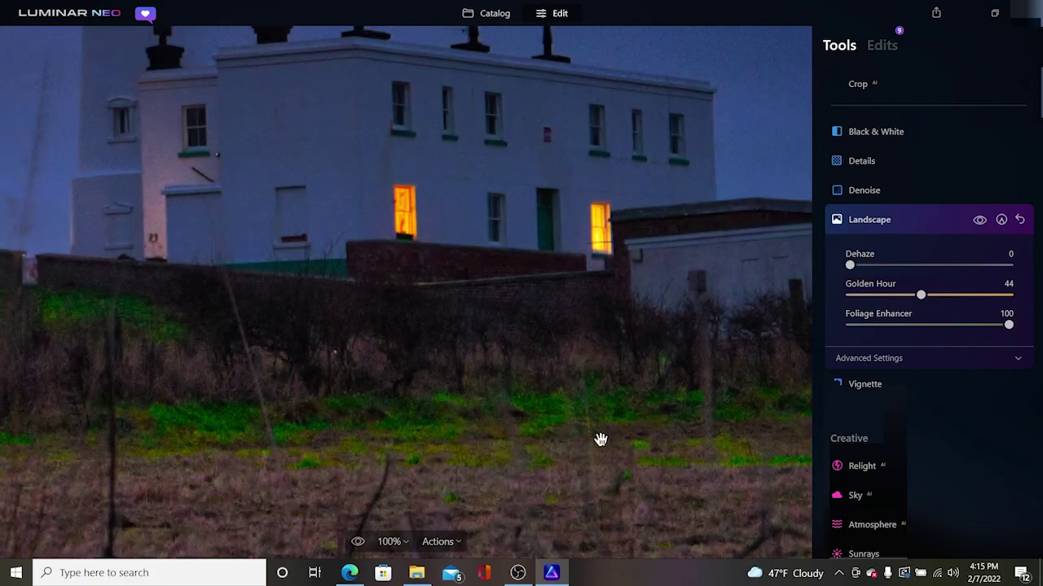
{"action": "left_click", "coordinate": [533, 357]}
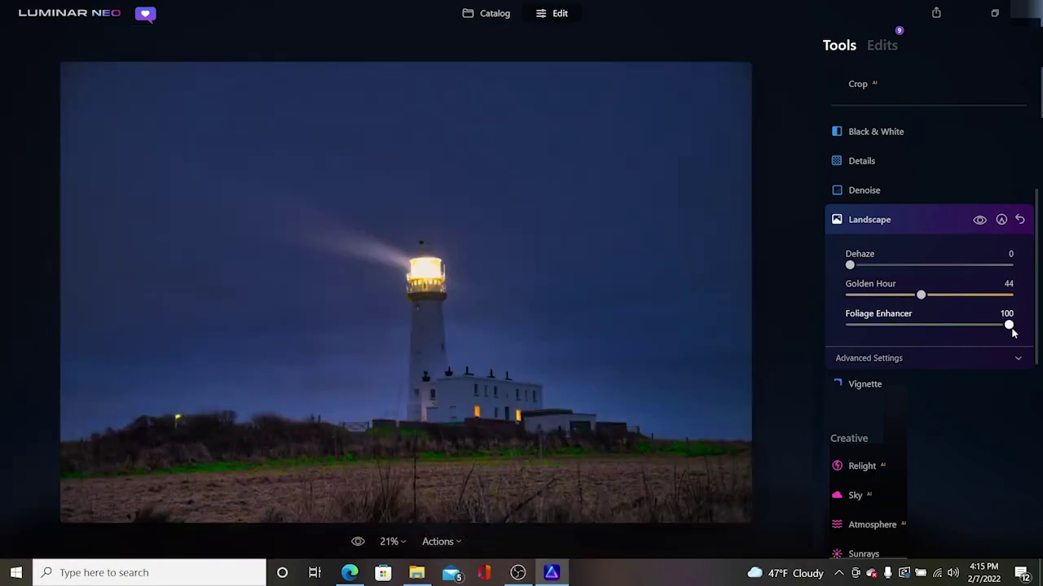
{"action": "left_click_drag", "start_coordinate": [1008, 325], "coordinate": [874, 329]}
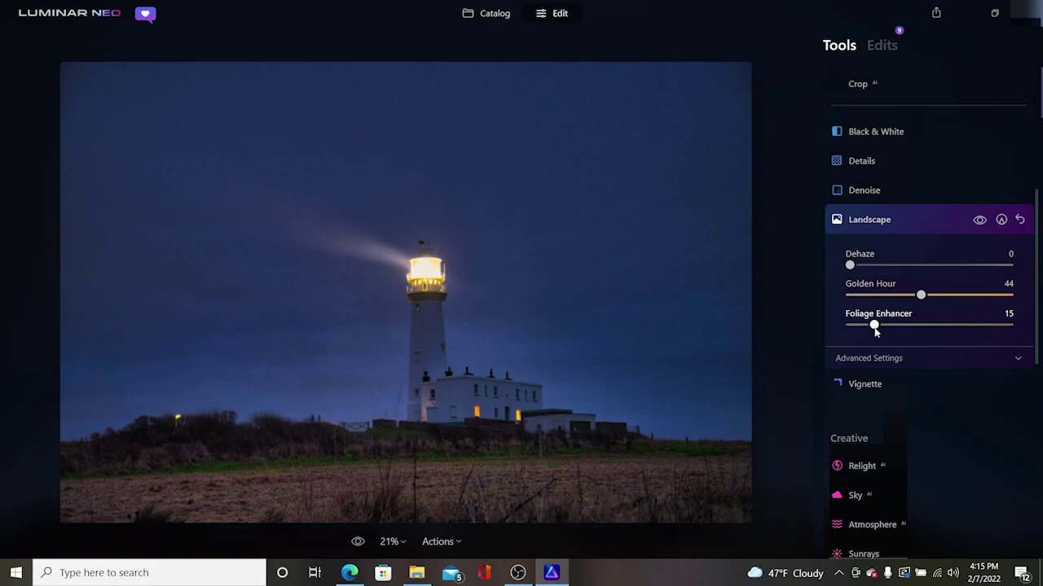
Set Foliage Hue to 5 in the Landscape Advanced Settings
{"action": "left_click", "coordinate": [442, 432]}
{"action": "left_click", "coordinate": [443, 432]}
{"action": "scroll", "coordinate": [888, 277], "scroll_direction": "down", "scroll_amount": 1}
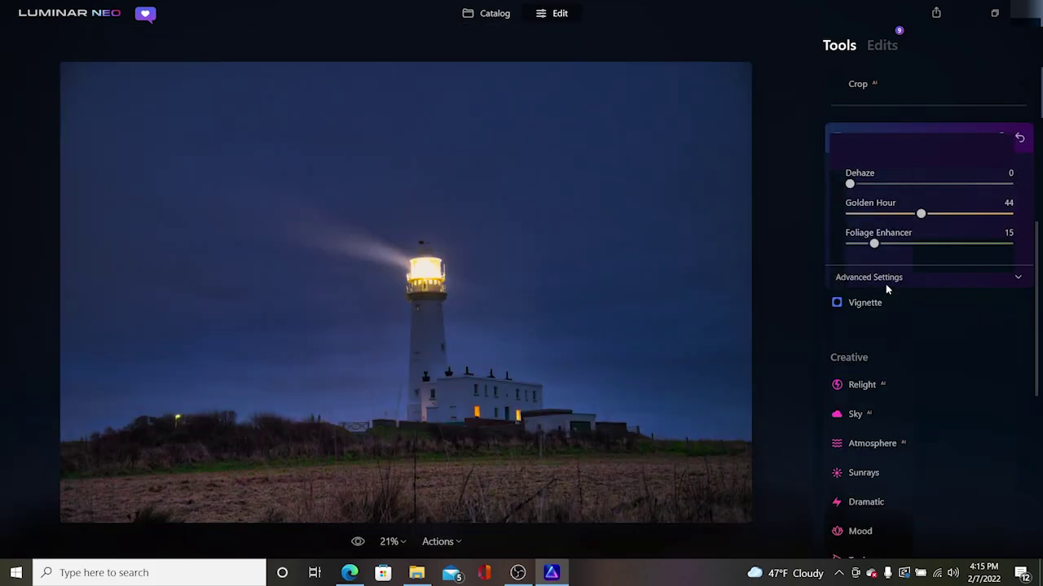
{"action": "left_click", "coordinate": [885, 278]}
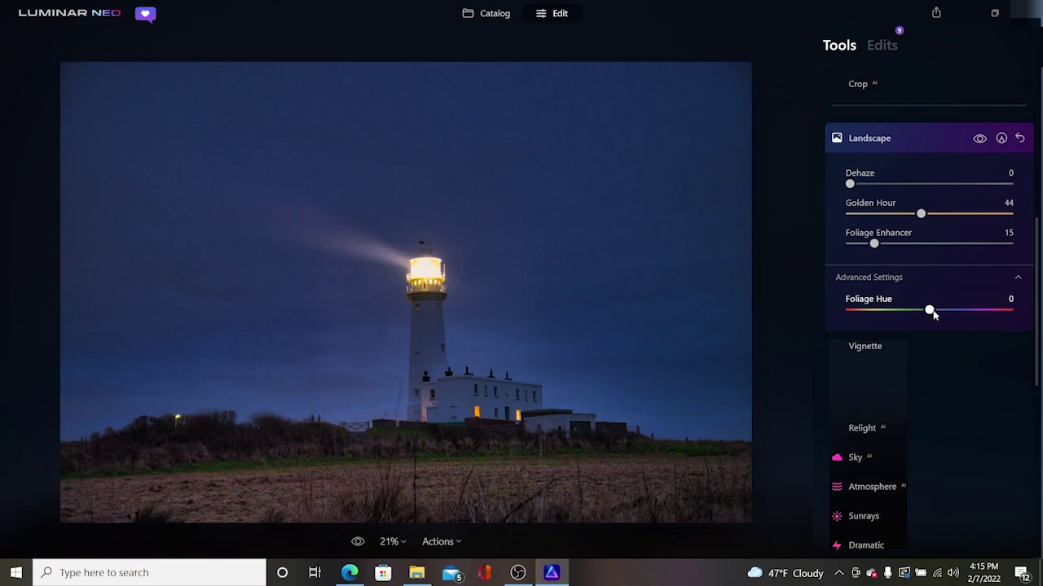
{"action": "mouse_move", "coordinate": [930, 313]}
{"action": "left_mouse_down"}
{"action": "mouse_move", "coordinate": [1010, 320]}
{"action": "mouse_move", "coordinate": [866, 311]}
{"action": "mouse_move", "coordinate": [934, 312]}
{"action": "left_mouse_up"}
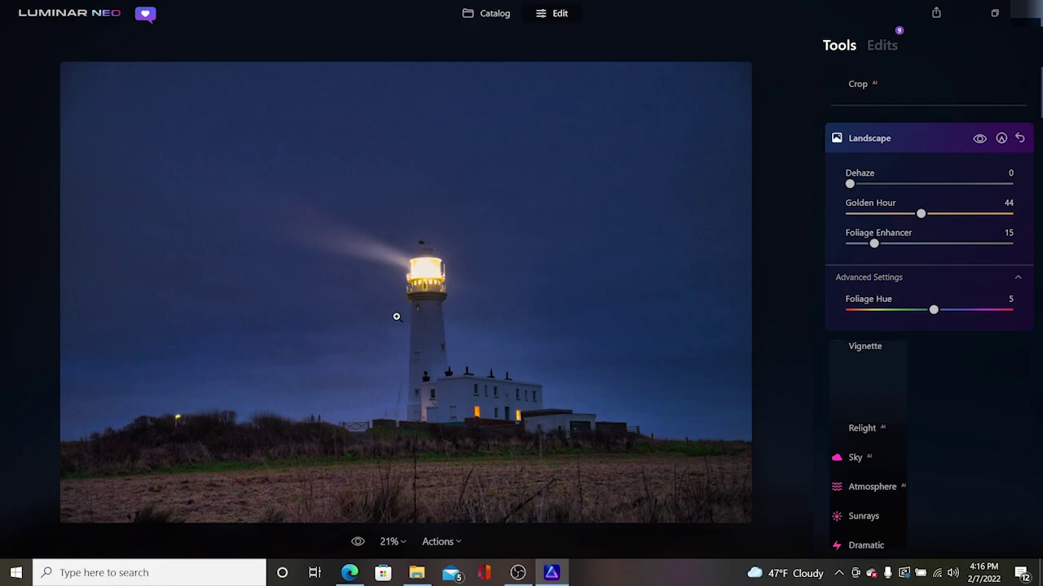
{"action": "scroll", "coordinate": [880, 316], "scroll_direction": "down", "scroll_amount": 2}
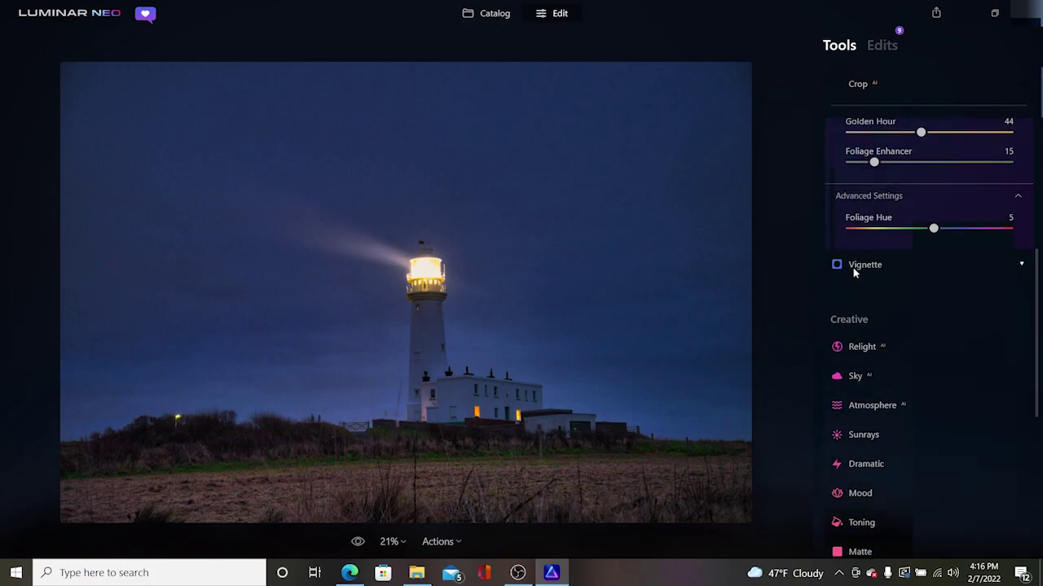
Add a subject-centred vignette with Amount -51 and Size 41
{"action": "left_click", "coordinate": [855, 265]}
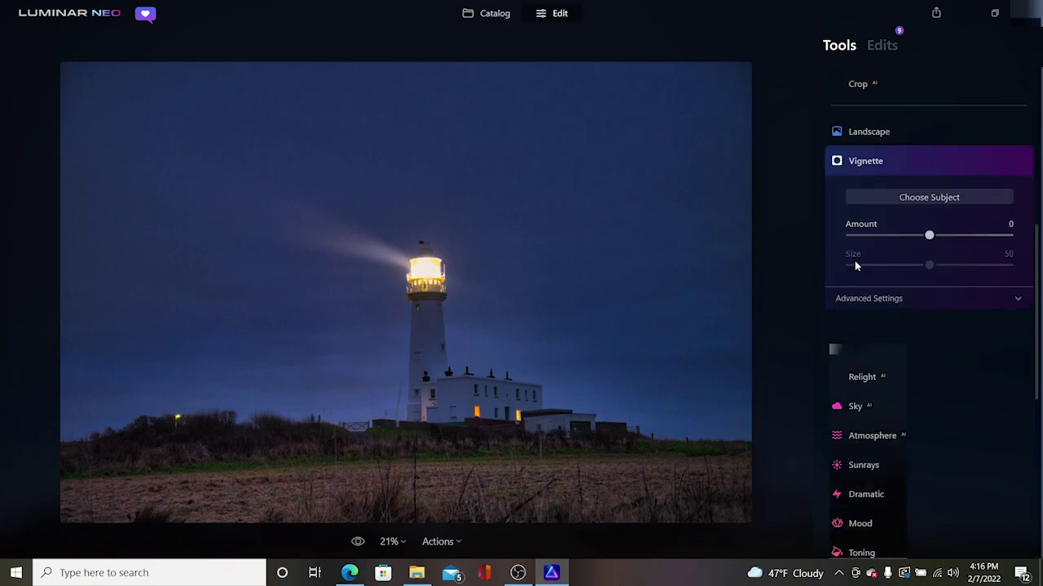
{"action": "left_click", "coordinate": [917, 197]}
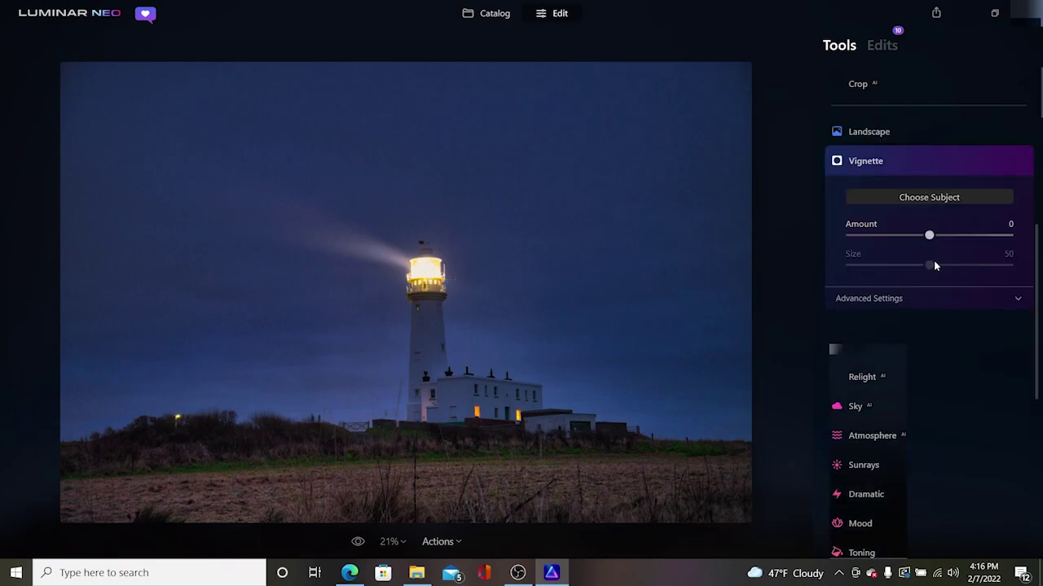
{"action": "left_click_drag", "start_coordinate": [931, 240], "coordinate": [913, 273]}
{"action": "scroll", "coordinate": [907, 292], "scroll_direction": "down", "scroll_amount": 2}
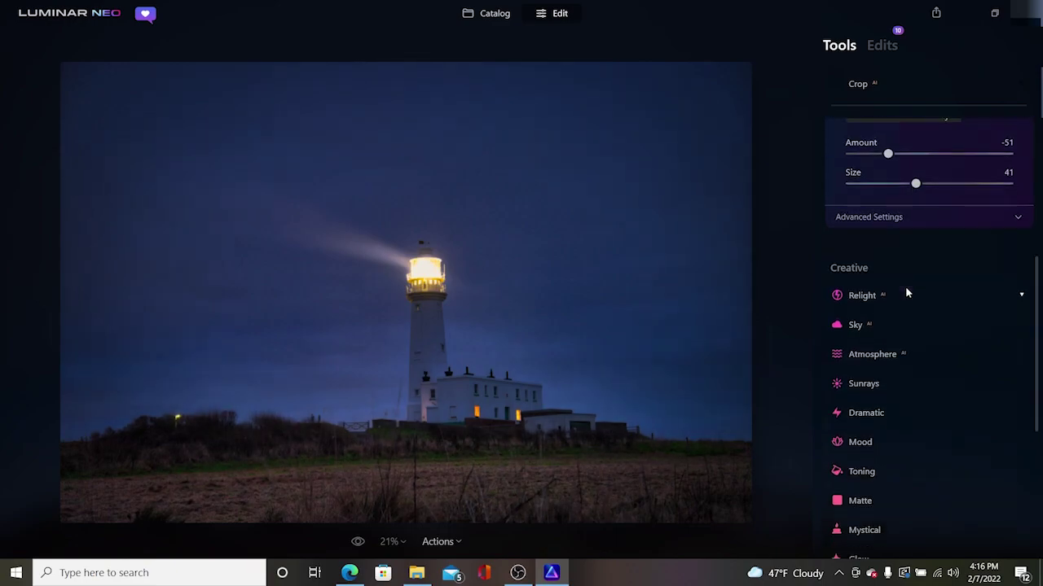
Set Relight Brightness Near 33, Brightness Far 38 and Depth 28
{"action": "left_click", "coordinate": [863, 296]}
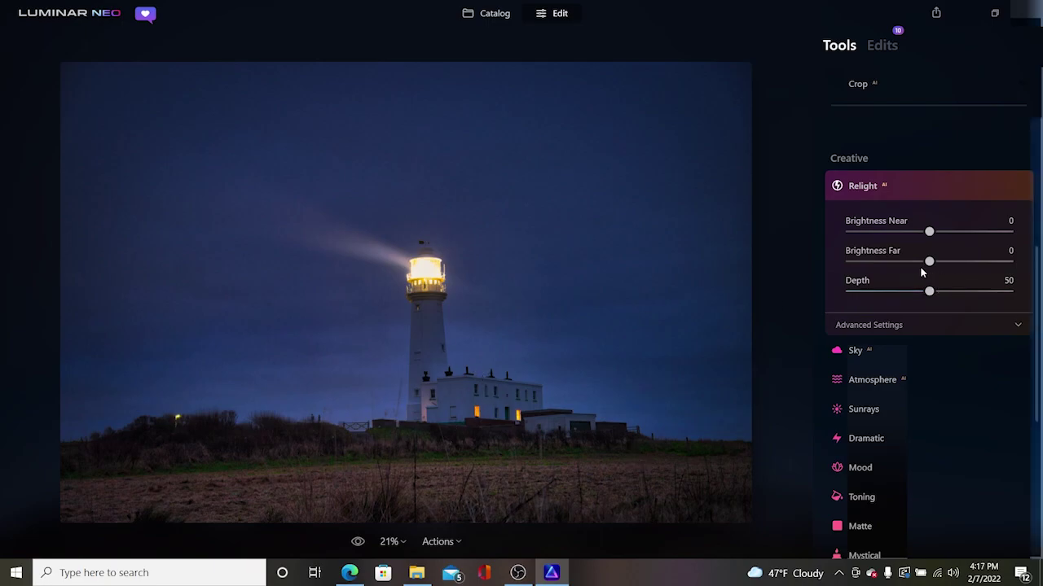
{"action": "left_click_drag", "start_coordinate": [929, 232], "coordinate": [968, 233]}
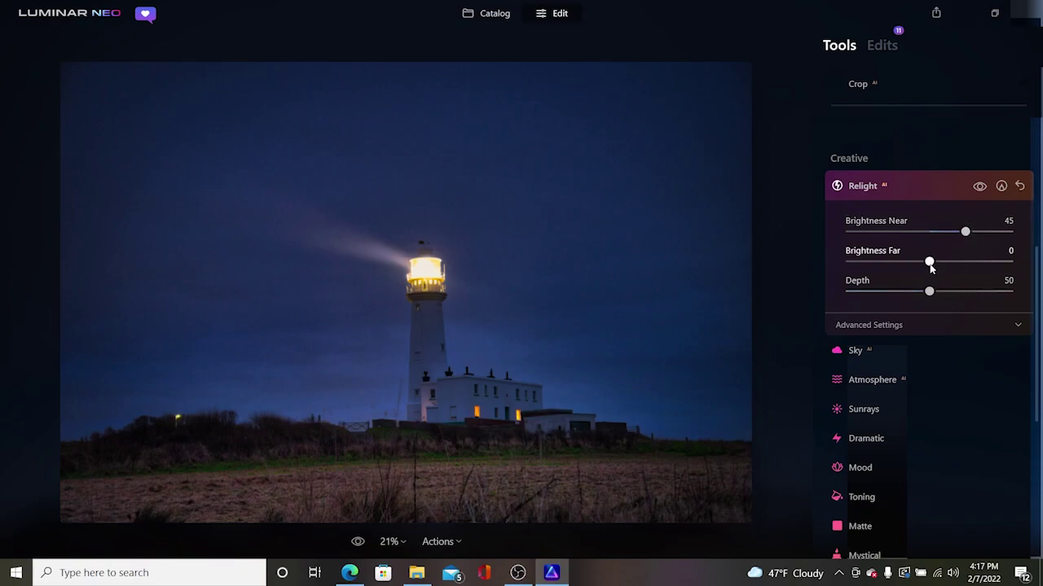
{"action": "left_click_drag", "start_coordinate": [930, 264], "coordinate": [978, 291]}
{"action": "left_click_drag", "start_coordinate": [966, 232], "coordinate": [961, 233]}
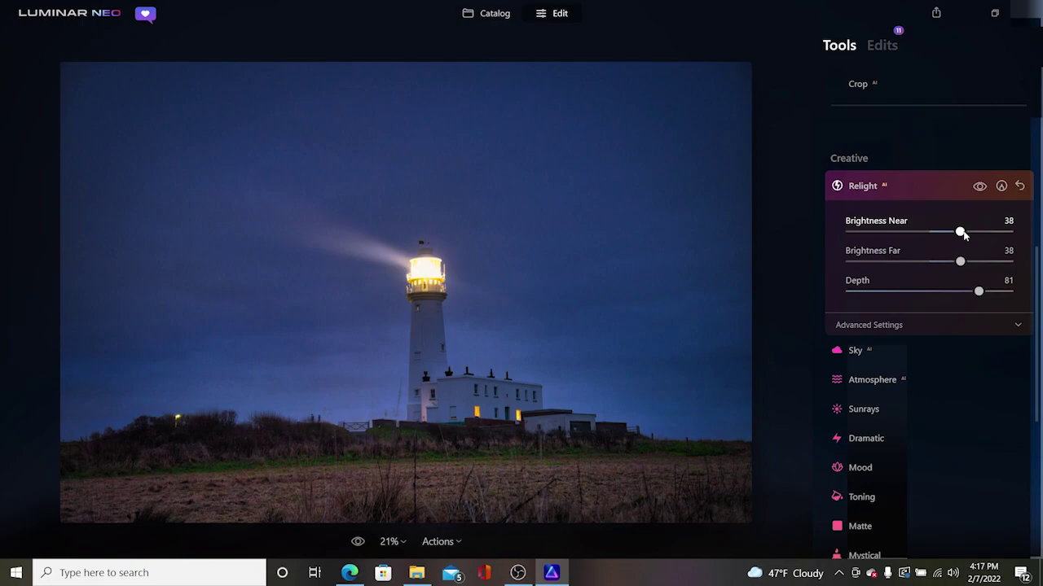
{"action": "left_click_drag", "start_coordinate": [960, 232], "coordinate": [955, 232]}
{"action": "left_click_drag", "start_coordinate": [978, 292], "coordinate": [942, 292]}
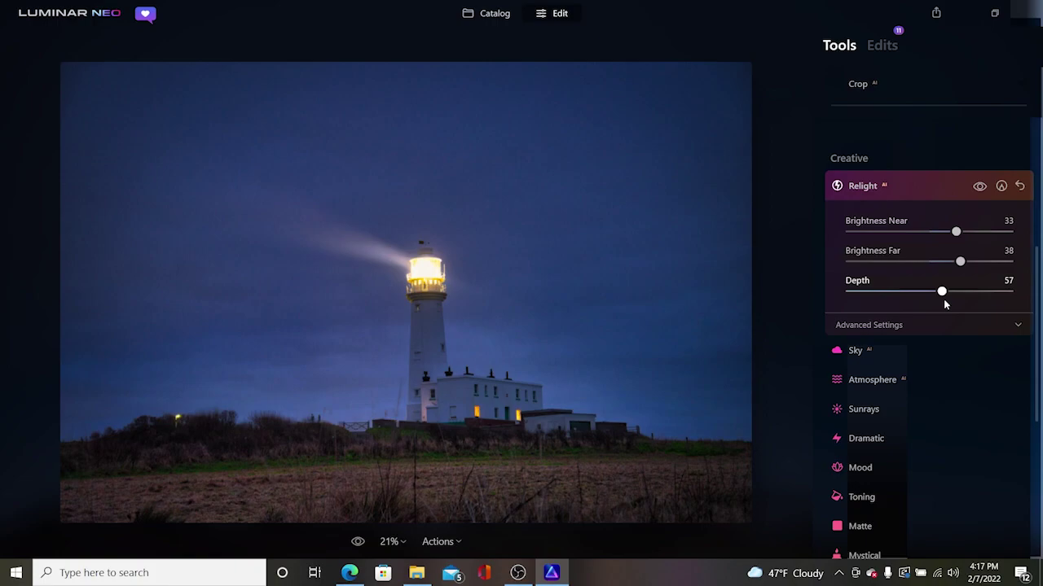
{"action": "left_click_drag", "start_coordinate": [944, 300], "coordinate": [903, 283]}
{"action": "left_click_drag", "start_coordinate": [903, 288], "coordinate": [895, 291]}
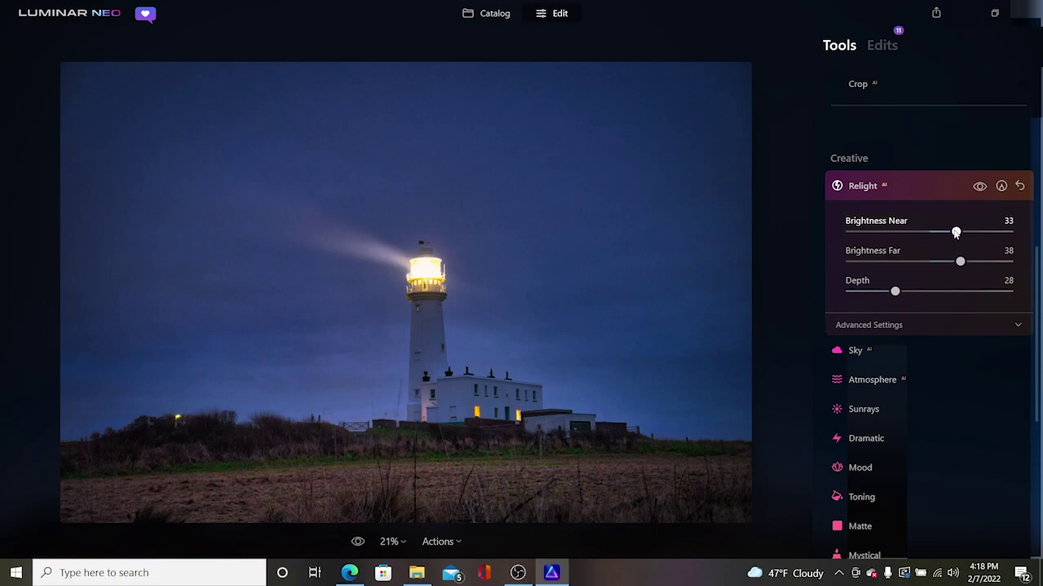
Lower Relight Brightness Far to -26 and raise Depth to 78
{"action": "left_click_drag", "start_coordinate": [959, 261], "coordinate": [892, 263]}
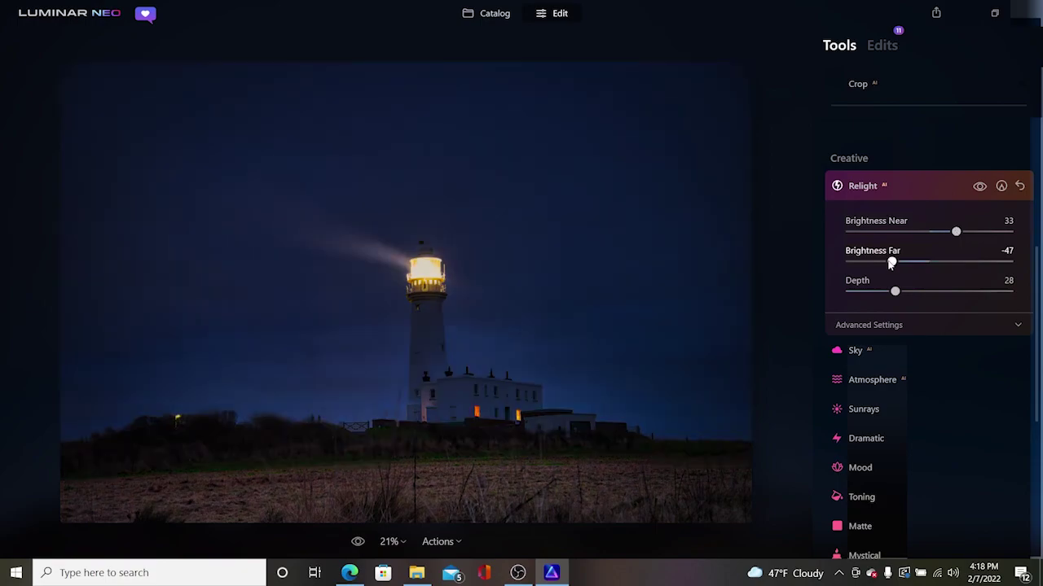
{"action": "left_click_drag", "start_coordinate": [892, 263], "coordinate": [908, 262]}
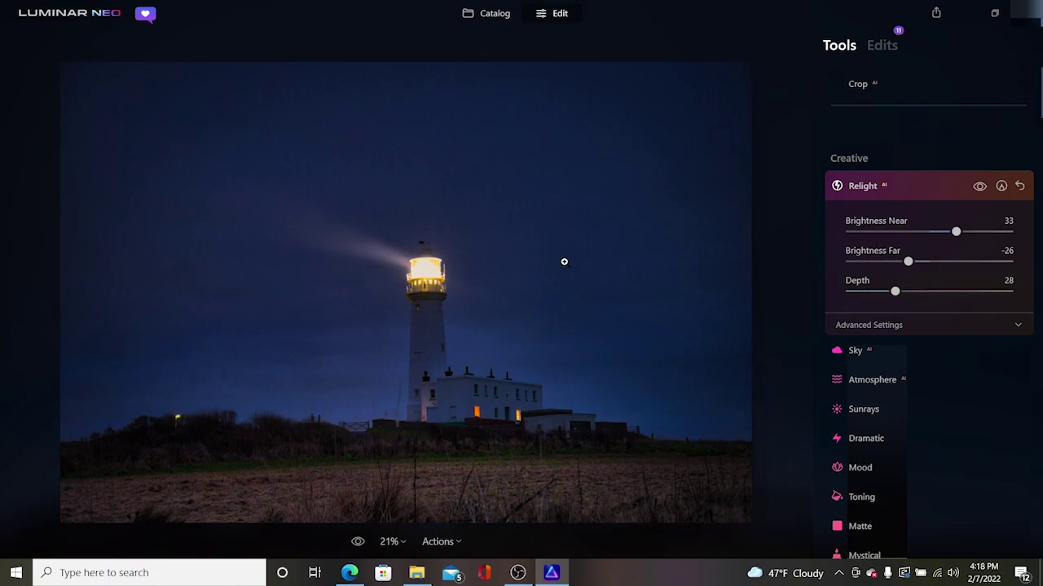
{"action": "left_click", "coordinate": [992, 297]}
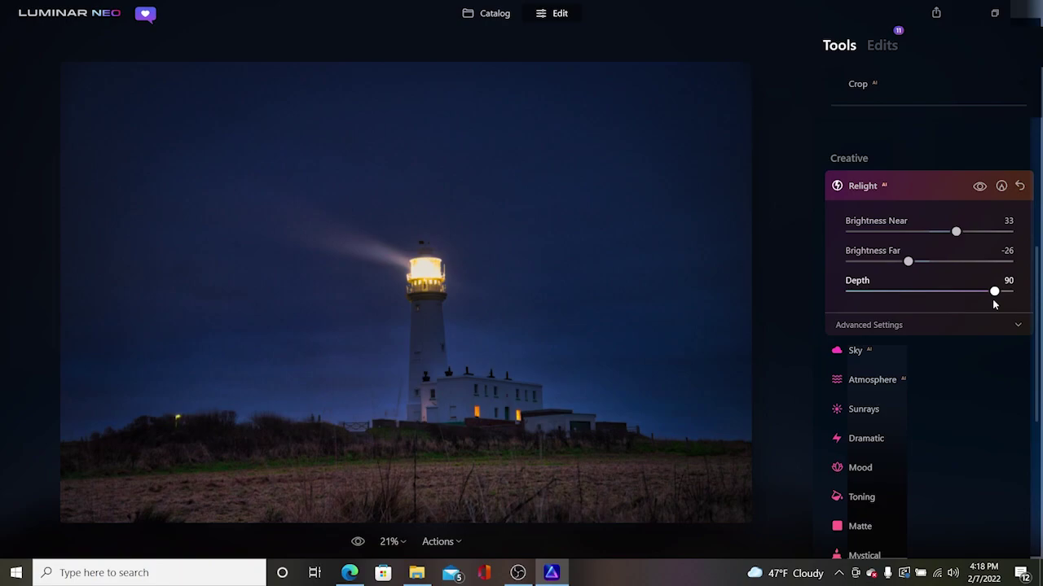
{"action": "left_click_drag", "start_coordinate": [993, 300], "coordinate": [981, 310]}
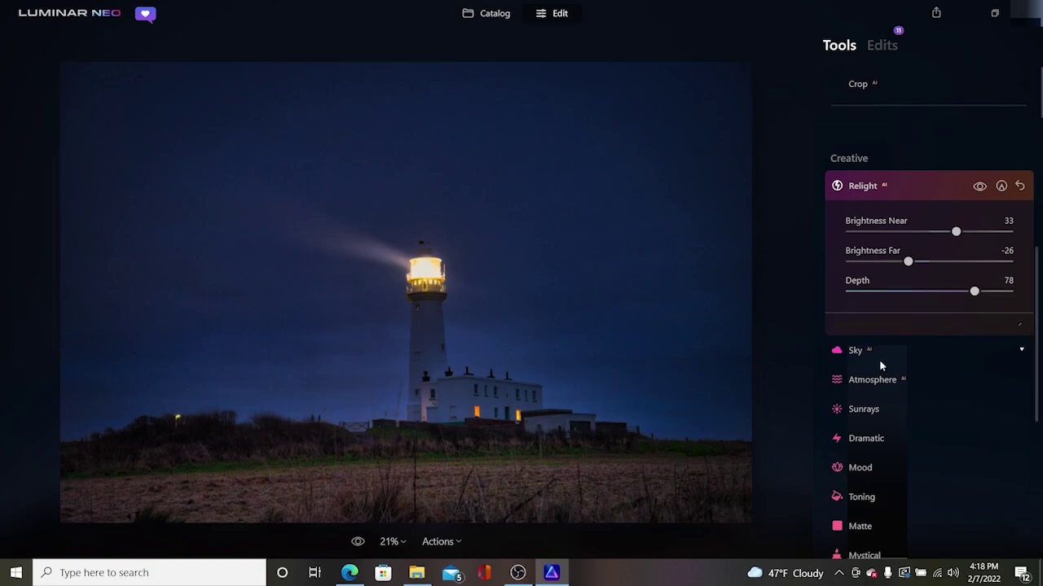
Inspect the lamp at 100% and apply Luminosity Denoise 17 and Color Denoise 11
{"action": "scroll", "coordinate": [879, 359], "scroll_direction": "up", "scroll_amount": 4}
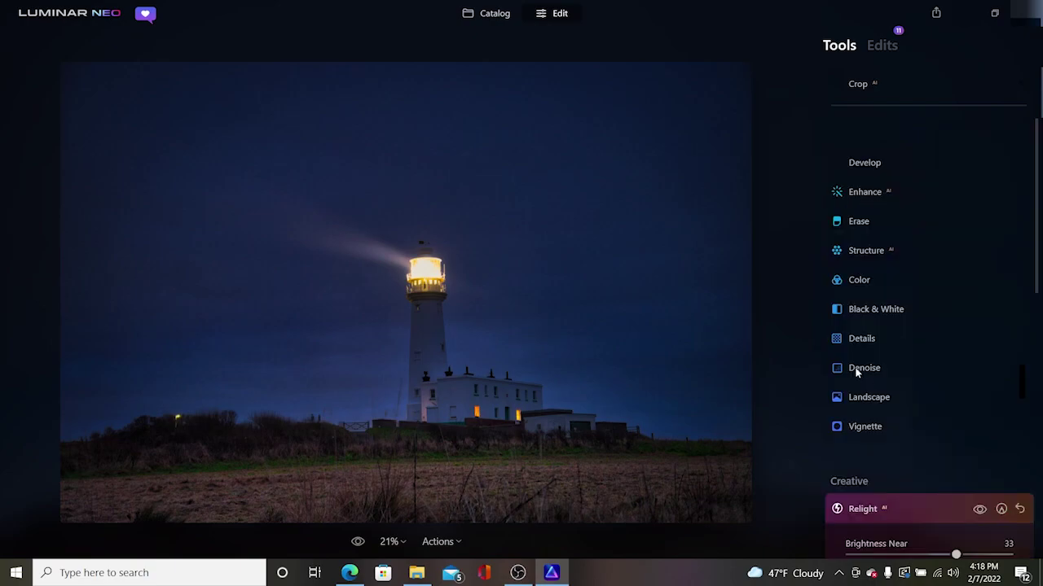
{"action": "left_click", "coordinate": [480, 298]}
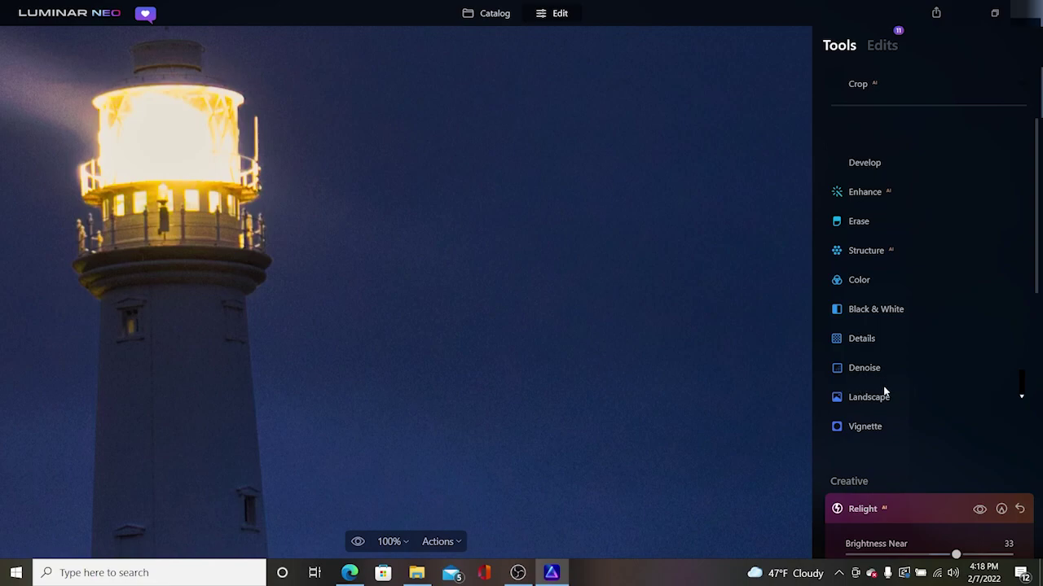
{"action": "left_click", "coordinate": [863, 370]}
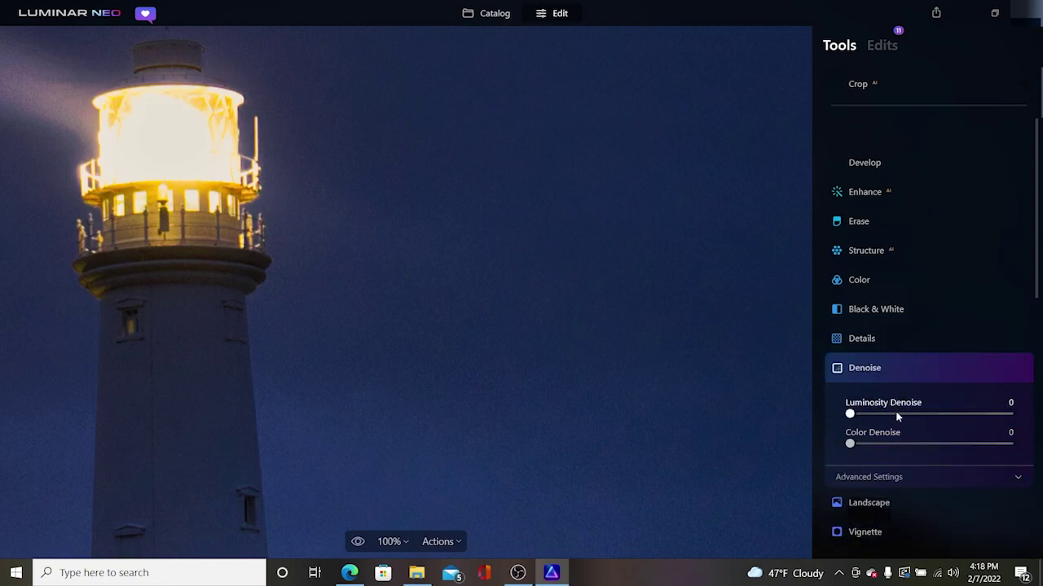
{"action": "left_click_drag", "start_coordinate": [850, 414], "coordinate": [878, 415]}
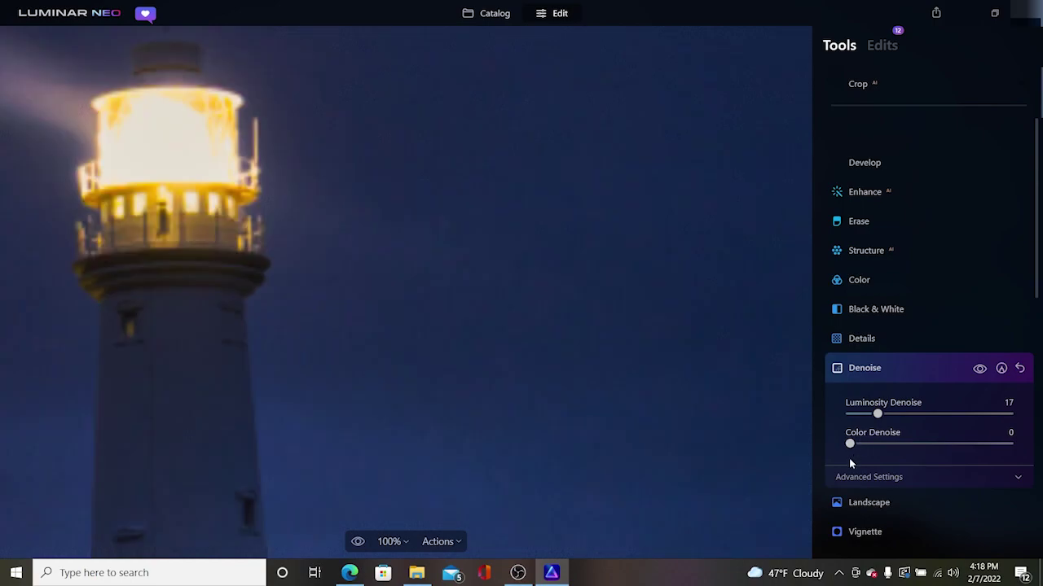
{"action": "left_click_drag", "start_coordinate": [849, 444], "coordinate": [868, 444]}
{"action": "left_click", "coordinate": [571, 366]}
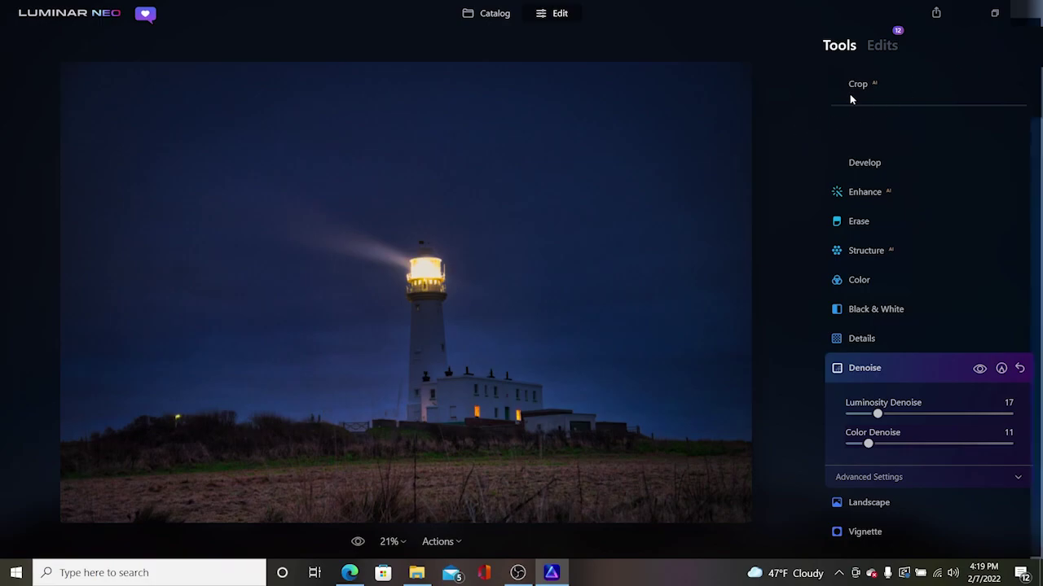
In Develop Curves, raise an upper point and lower a bottom point to form an S-curve
{"action": "left_click", "coordinate": [866, 162]}
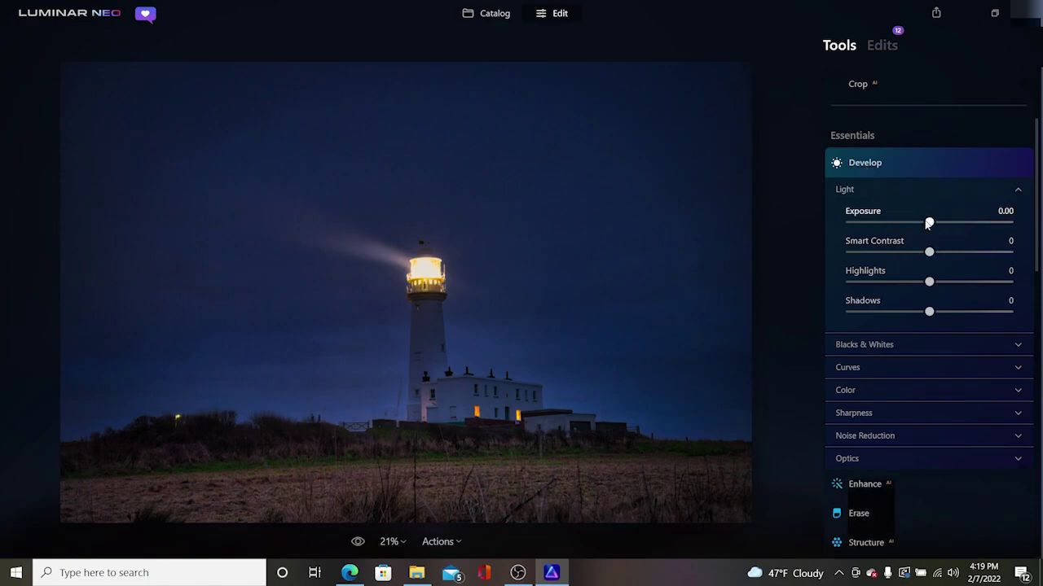
{"action": "left_click_drag", "start_coordinate": [929, 224], "coordinate": [938, 222]}
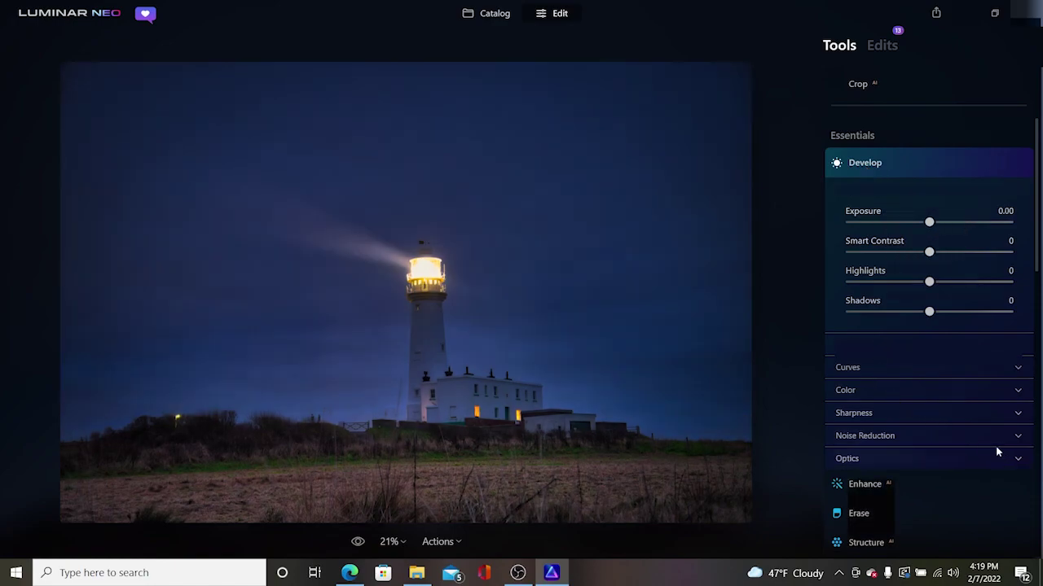
{"action": "left_click", "coordinate": [846, 371]}
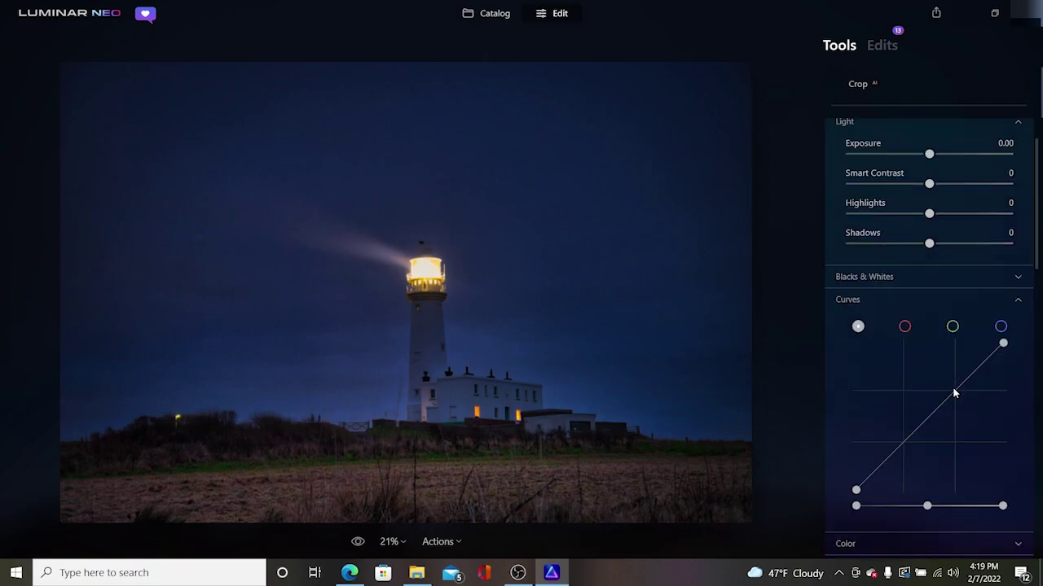
{"action": "mouse_move", "coordinate": [968, 398]}
{"action": "left_mouse_down"}
{"action": "mouse_move", "coordinate": [960, 367]}
{"action": "mouse_move", "coordinate": [964, 377]}
{"action": "left_mouse_up"}
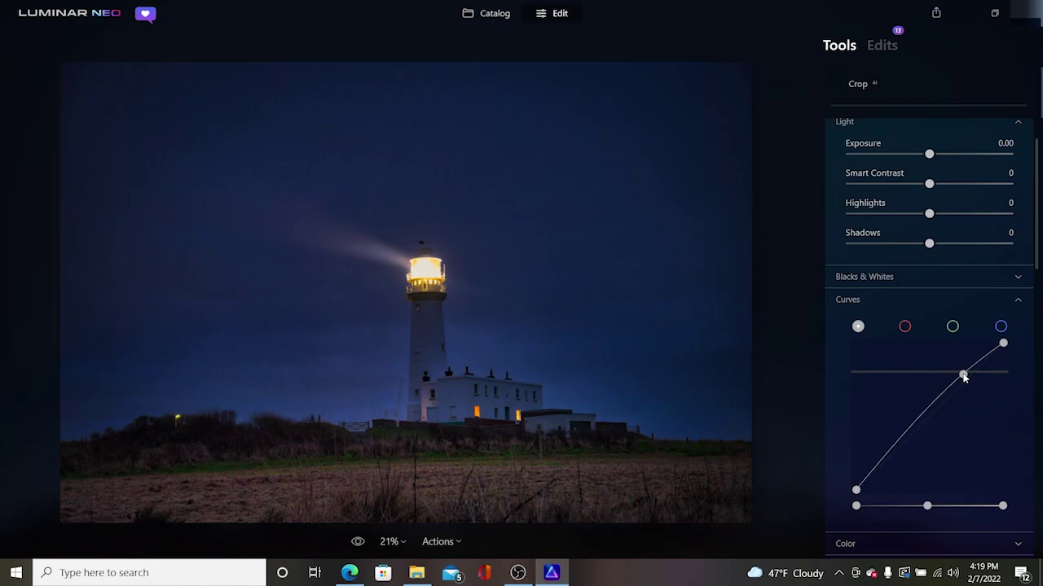
{"action": "left_click_drag", "start_coordinate": [909, 433], "coordinate": [908, 444]}
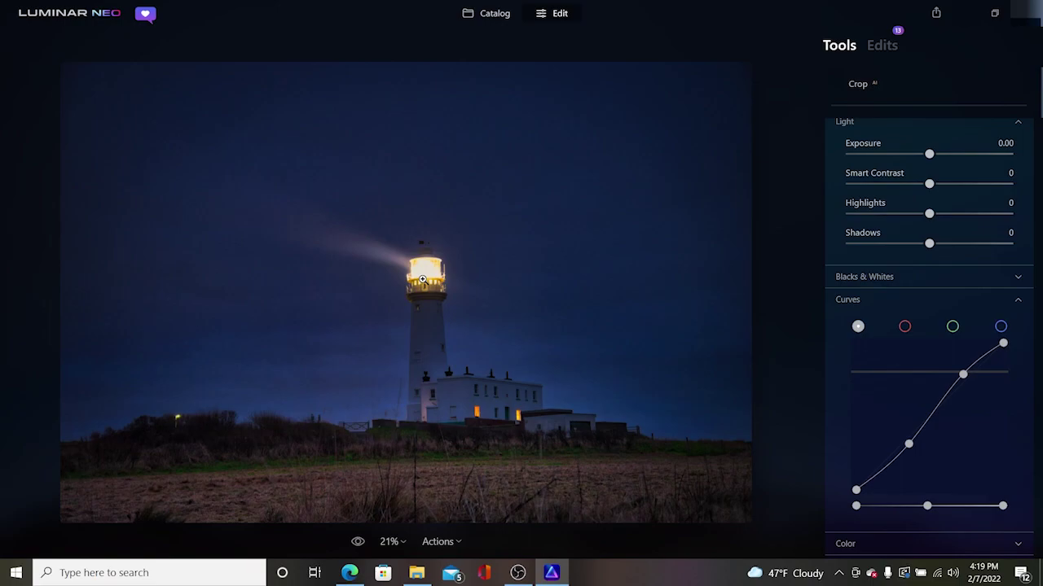
{"action": "key", "text": "ctrl+z"}
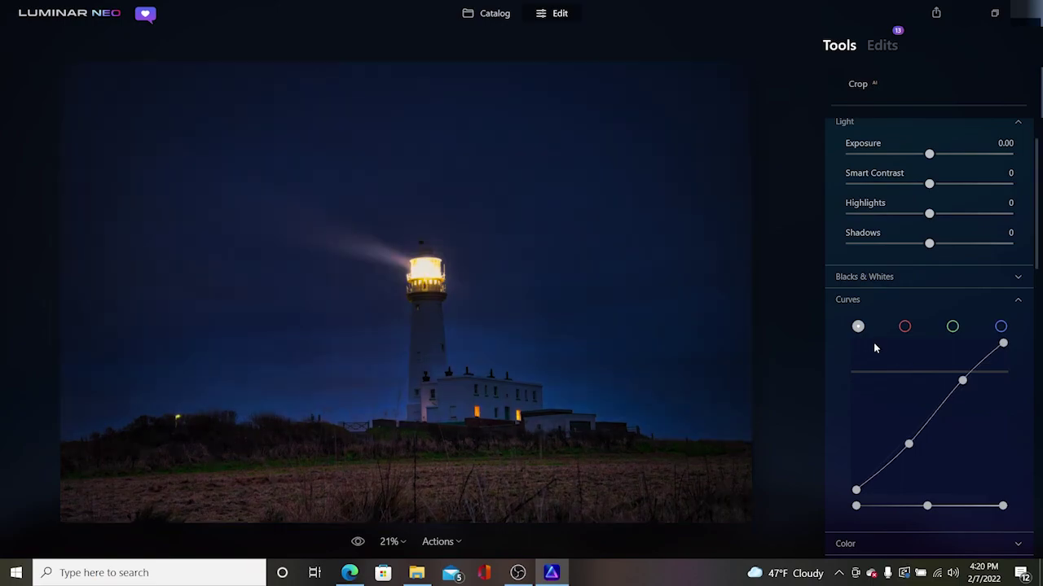
{"action": "left_click", "coordinate": [888, 277]}
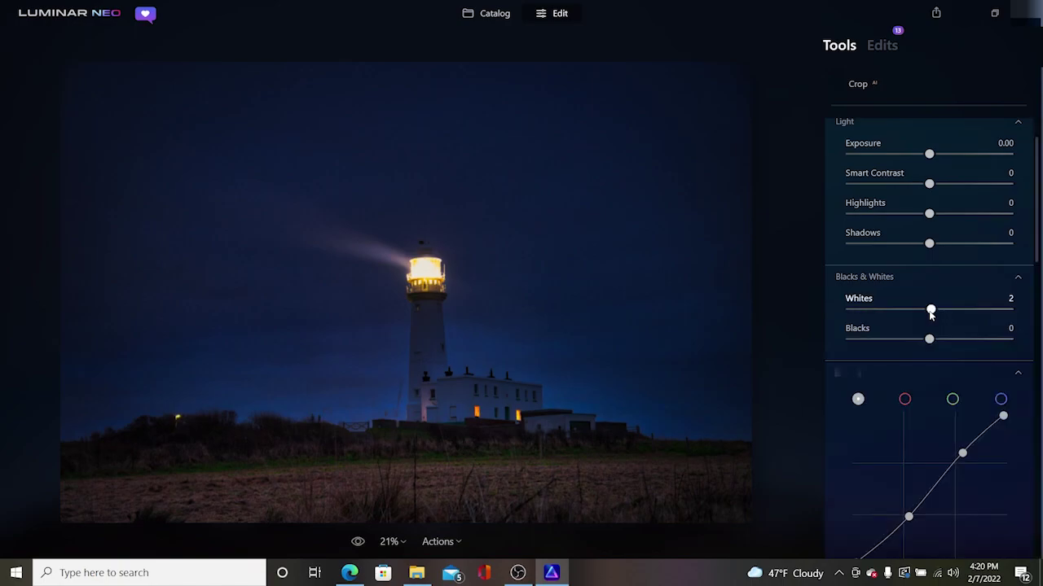
{"action": "scroll", "coordinate": [864, 340], "scroll_direction": "down", "scroll_amount": 5}
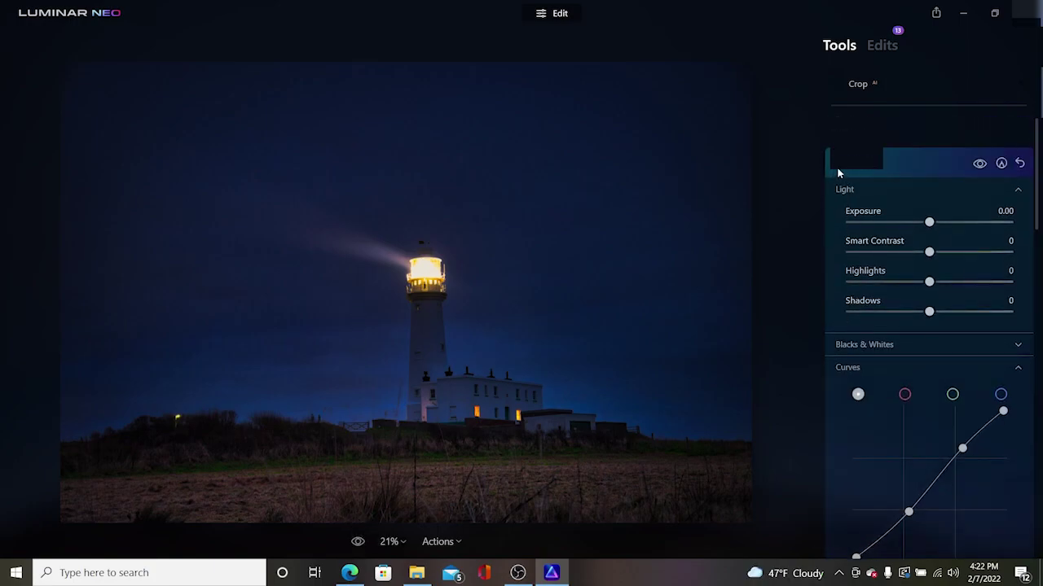
Collapse Develop and scroll the Tools panel down and back to the top
{"action": "left_click", "coordinate": [835, 166]}
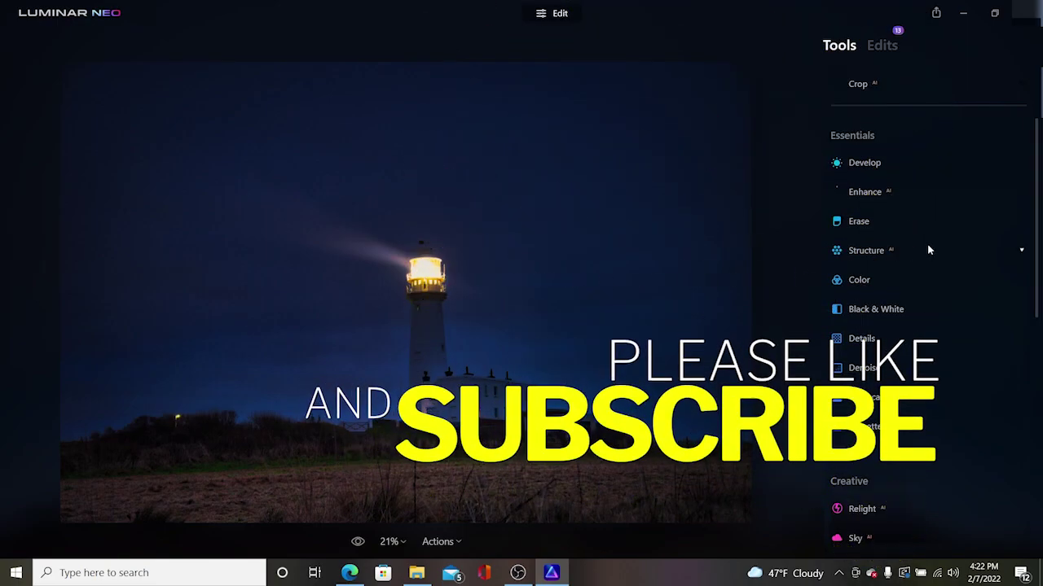
{"action": "scroll", "coordinate": [927, 248], "scroll_direction": "down", "scroll_amount": 5}
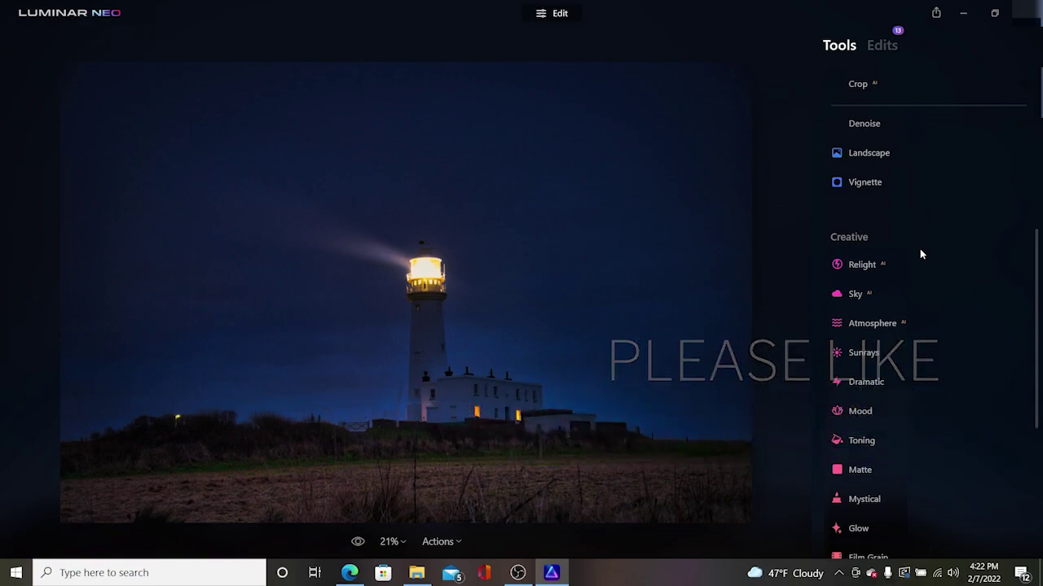
{"action": "scroll", "coordinate": [920, 254], "scroll_direction": "down", "scroll_amount": 4}
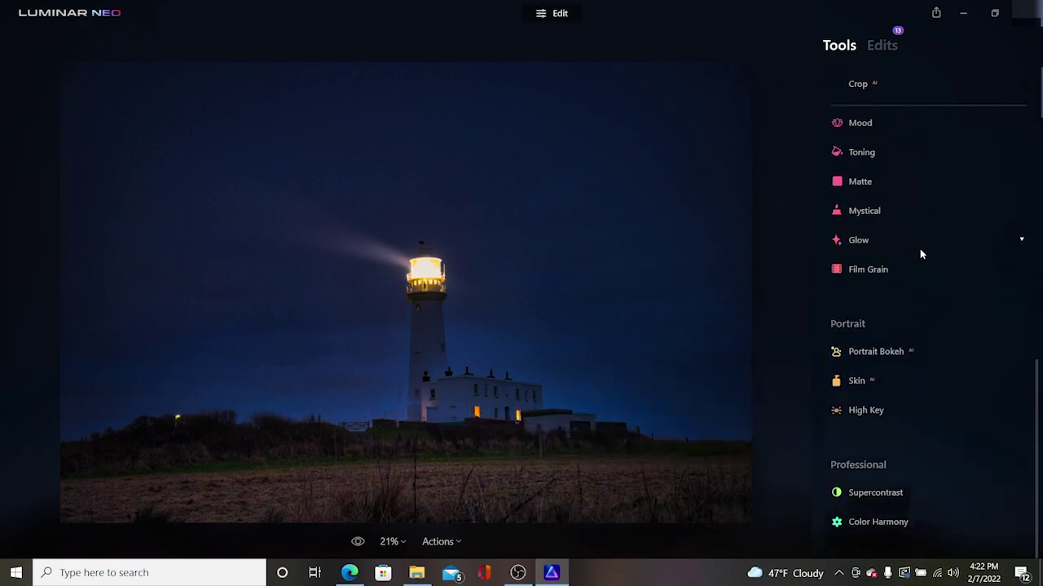
{"action": "scroll", "coordinate": [919, 248], "scroll_direction": "up", "scroll_amount": 5}
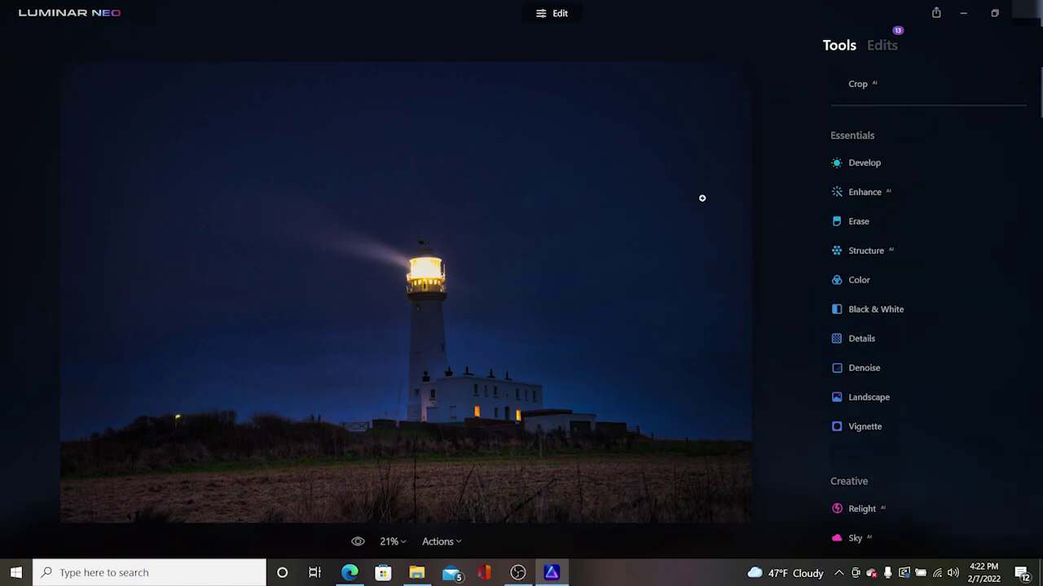